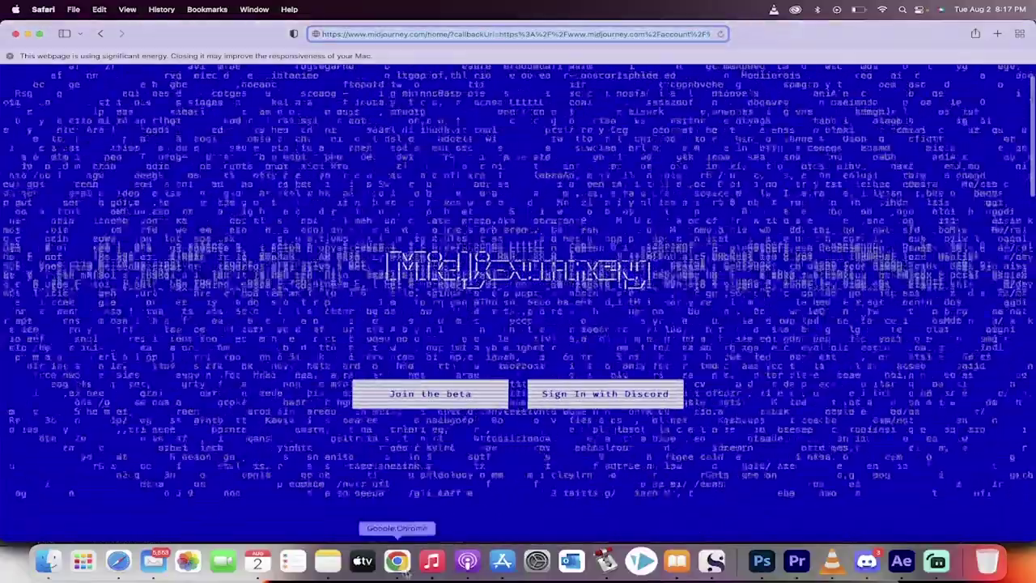
# - Switch from Safari to the MidJourney Bot direct messages in Discord
pyautogui.click(867, 562)
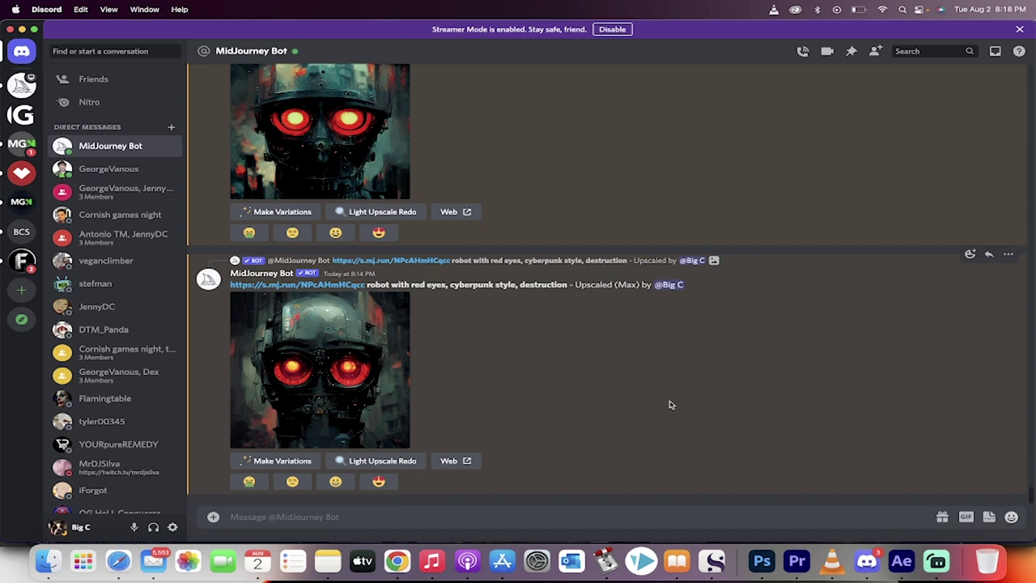
# - Send /imagine with the prompt 'world of warcraft, mage, fire eyes, playing a guitar'
pyautogui.scroll(1, 669, 404)
pyautogui.scroll(-1, 670, 405)
pyautogui.click(264, 516)
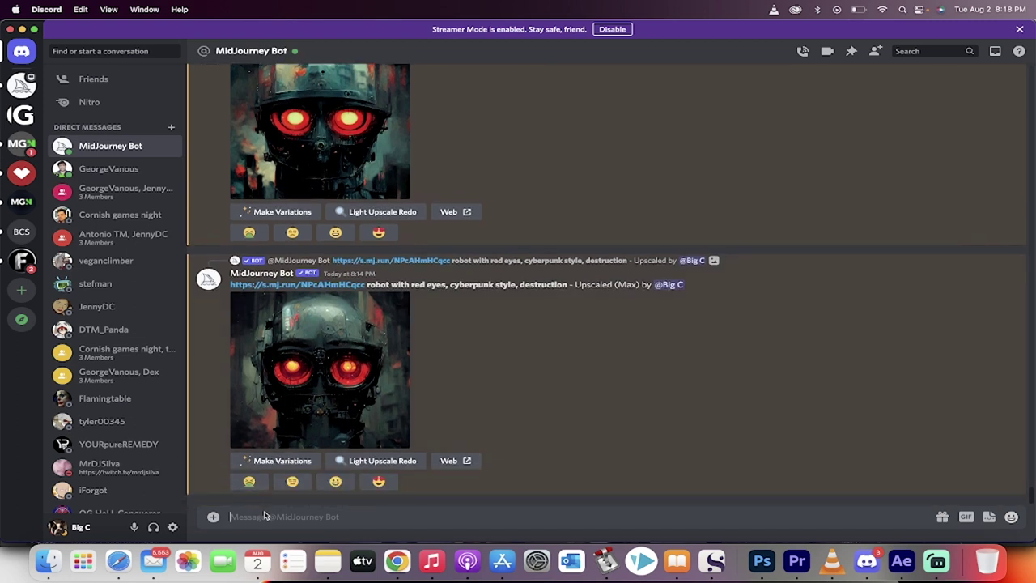
pyautogui.write('/')
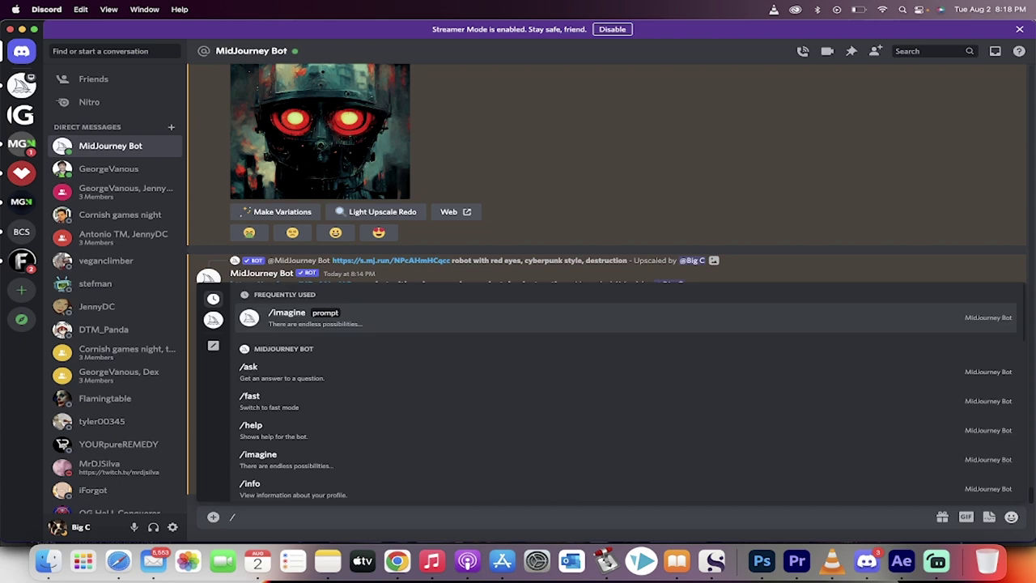
pyautogui.write('imagine')
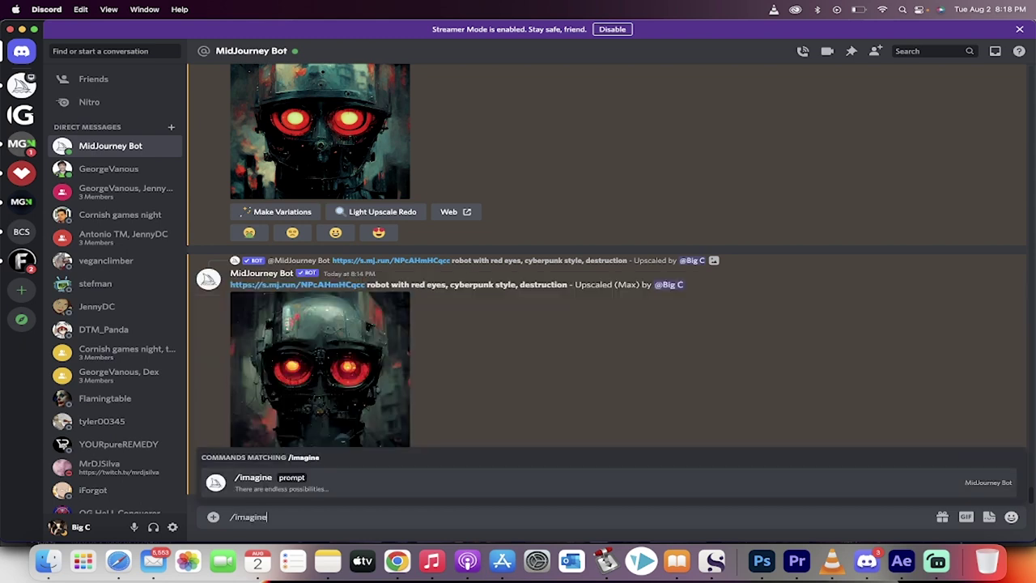
pyautogui.press('Return')
pyautogui.write('world of')
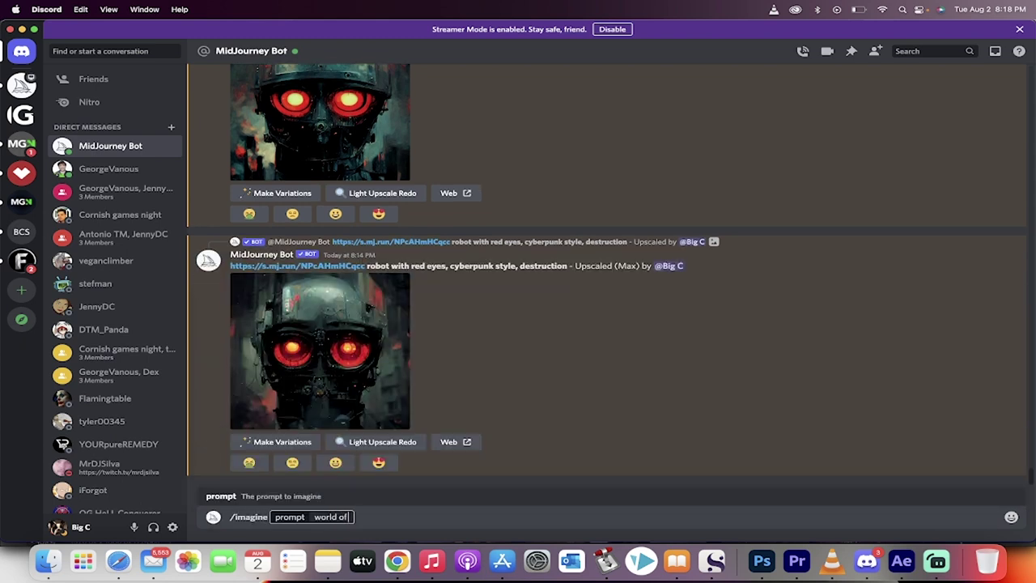
pyautogui.write(' warcraft, mage')
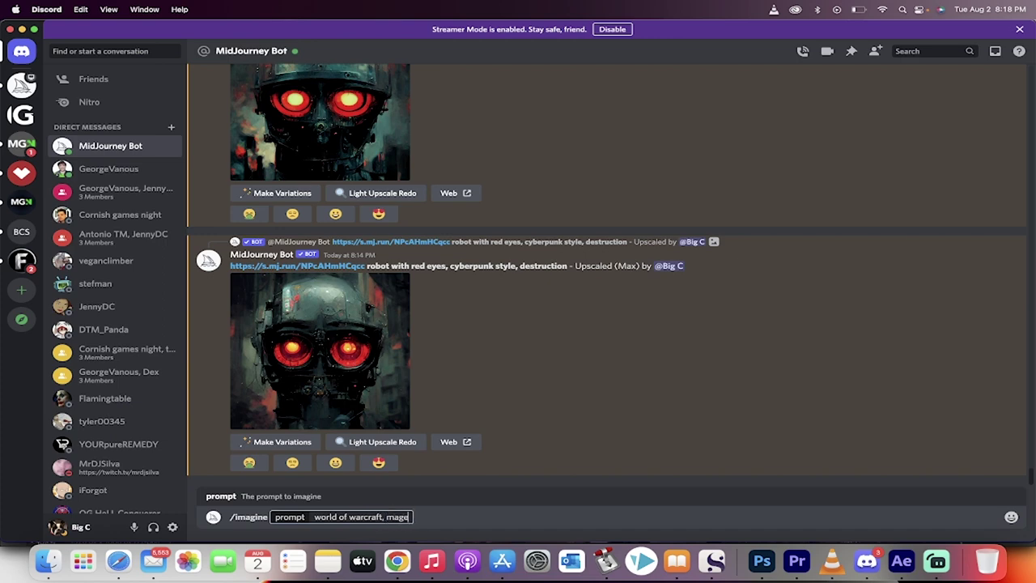
pyautogui.write(', (irey')
pyautogui.press('BackSpace')
pyautogui.write('eyes, playing a guitar')
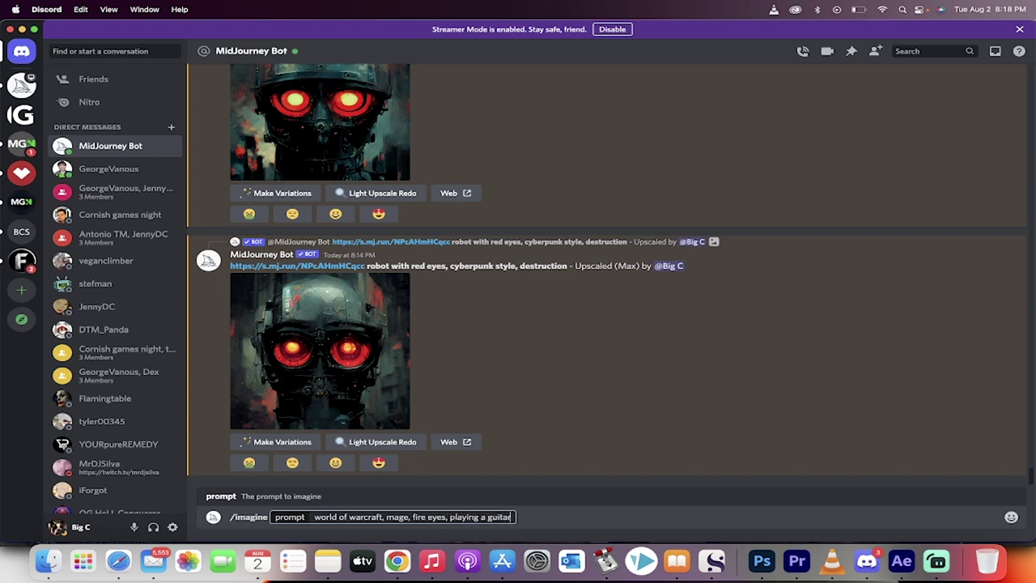
pyautogui.press('Return')
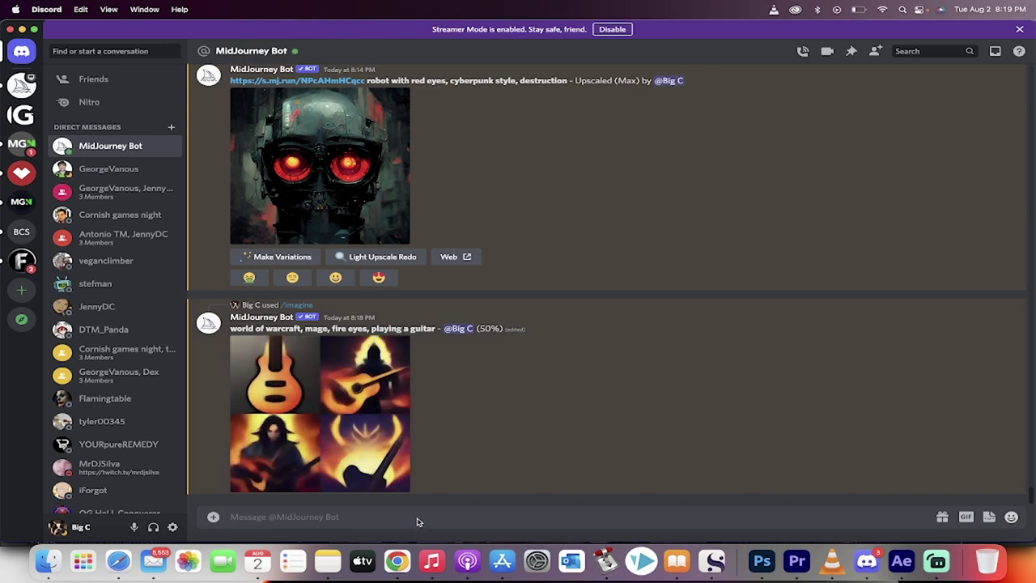
# - In the Chrome Midjourney profile, view the red-eyed robot grid and hooded warlock image full size
pyautogui.click(397, 561)
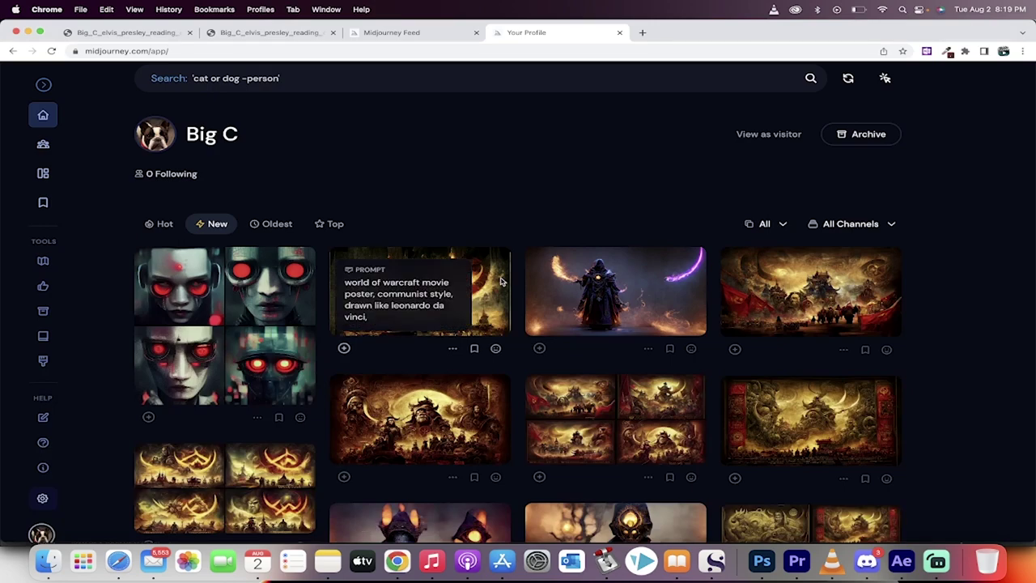
pyautogui.click(247, 324)
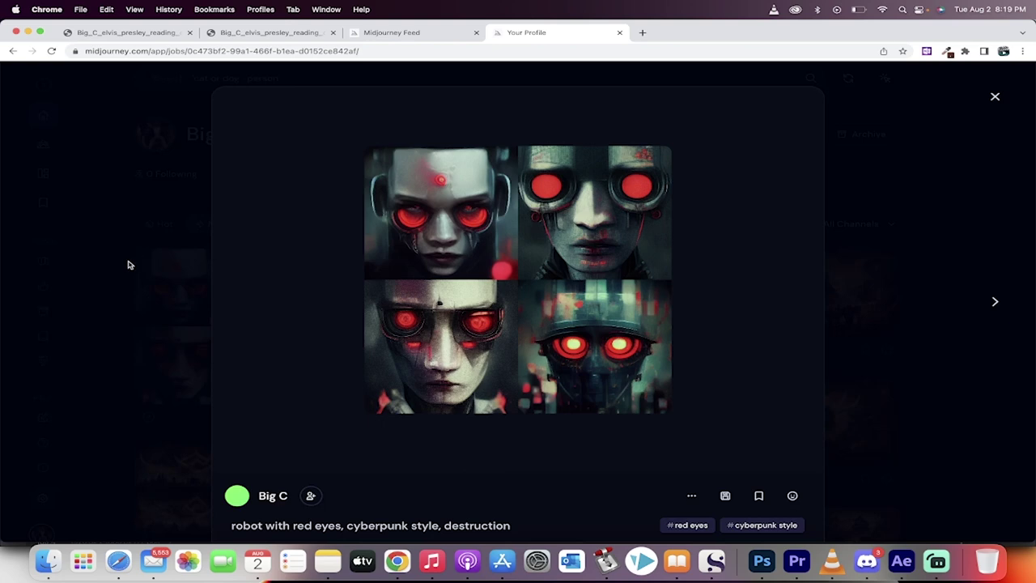
pyautogui.click(129, 264)
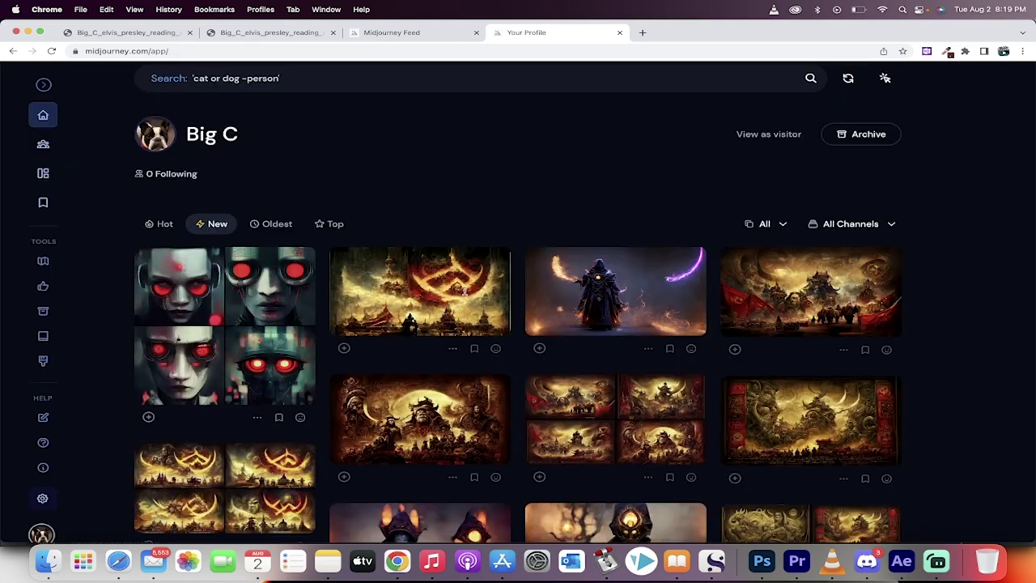
pyautogui.click(654, 271)
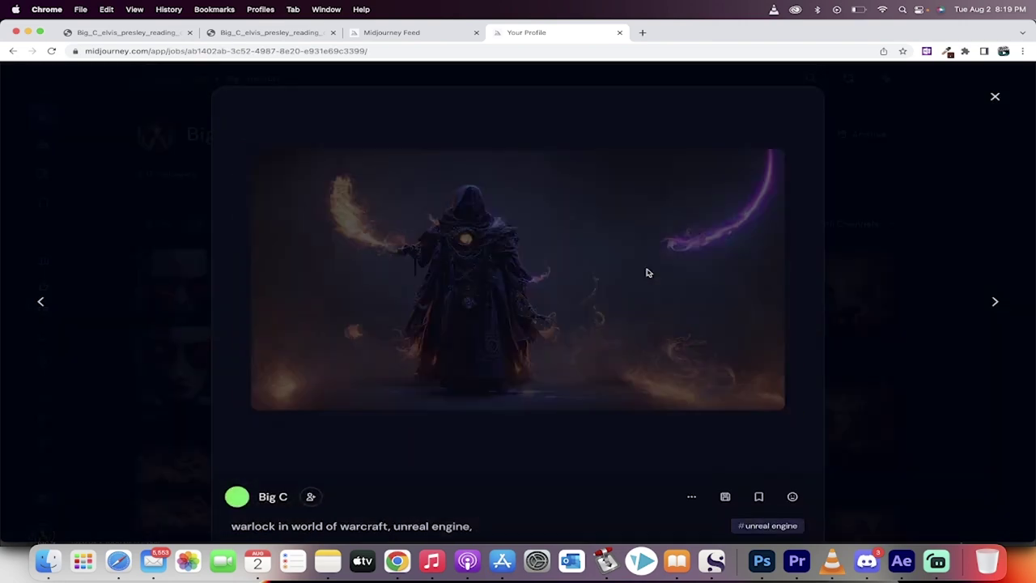
pyautogui.scroll(-2, 356, 331)
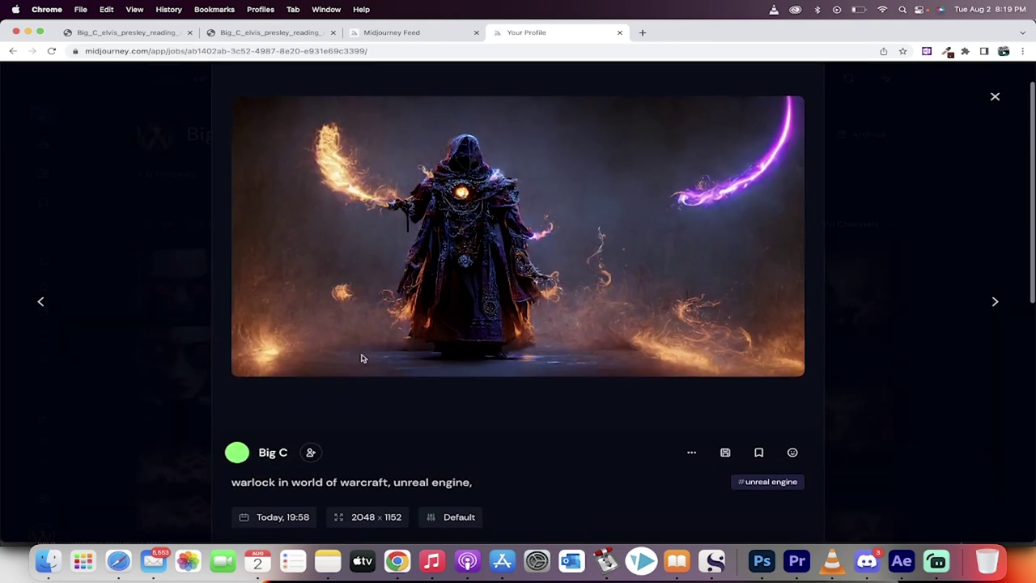
pyautogui.click(130, 243)
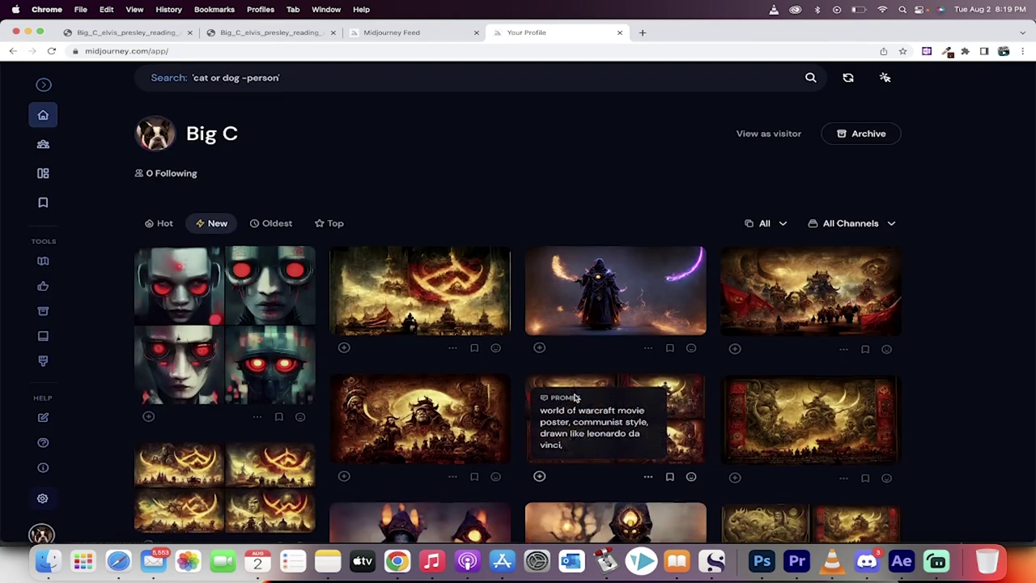
# - View the Warcraft movie poster and masked warlock images, then return to the Discord bot chat
pyautogui.scroll(-2, 535, 380)
pyautogui.moveTo(837, 342)
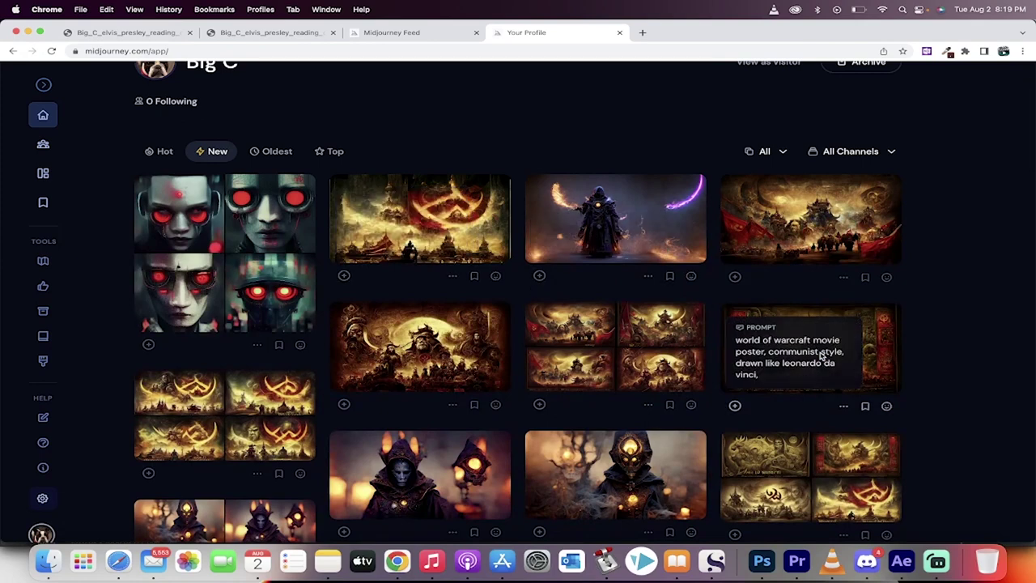
pyautogui.click(871, 343)
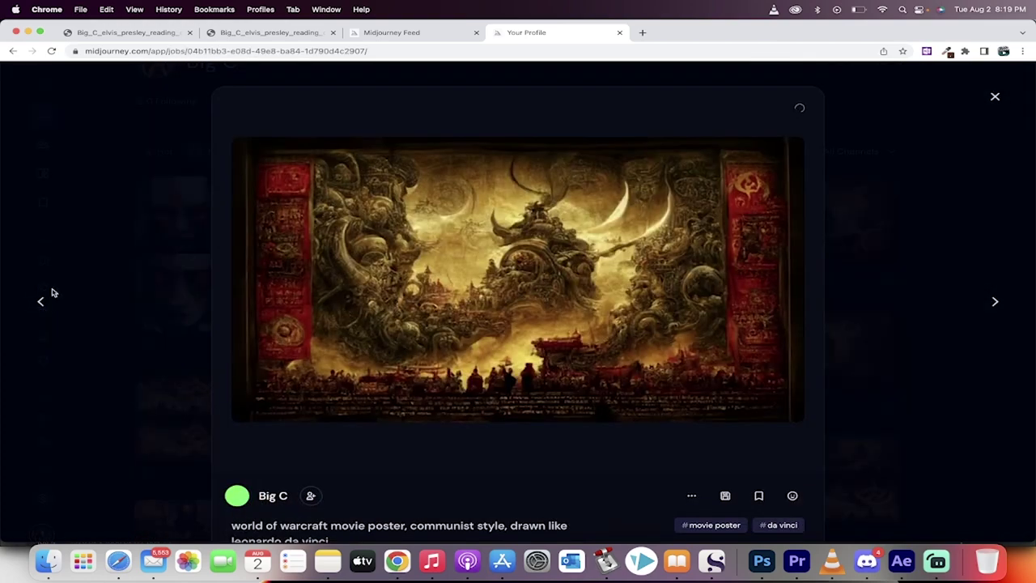
pyautogui.click(79, 288)
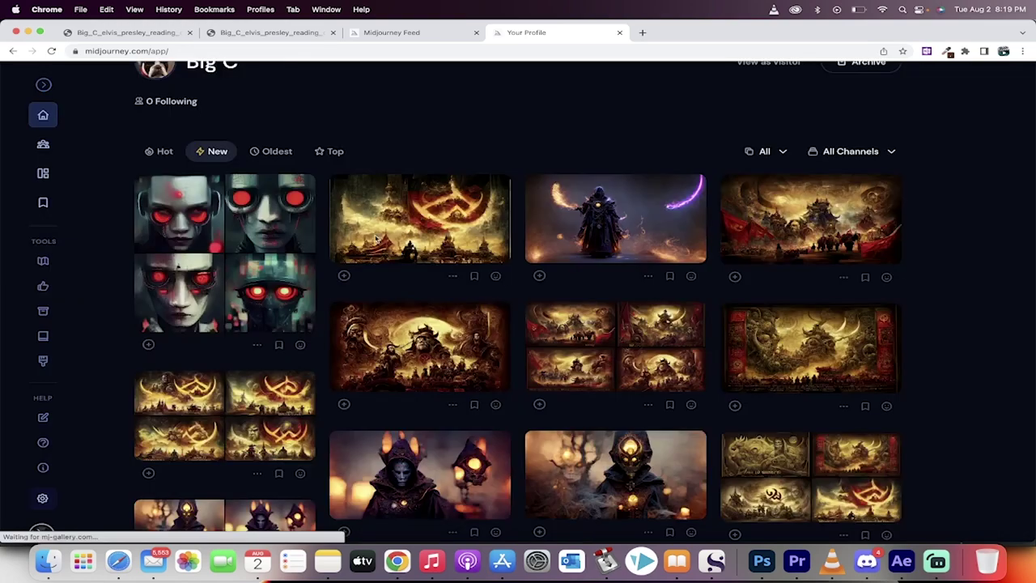
pyautogui.scroll(-5, 511, 365)
pyautogui.click(463, 264)
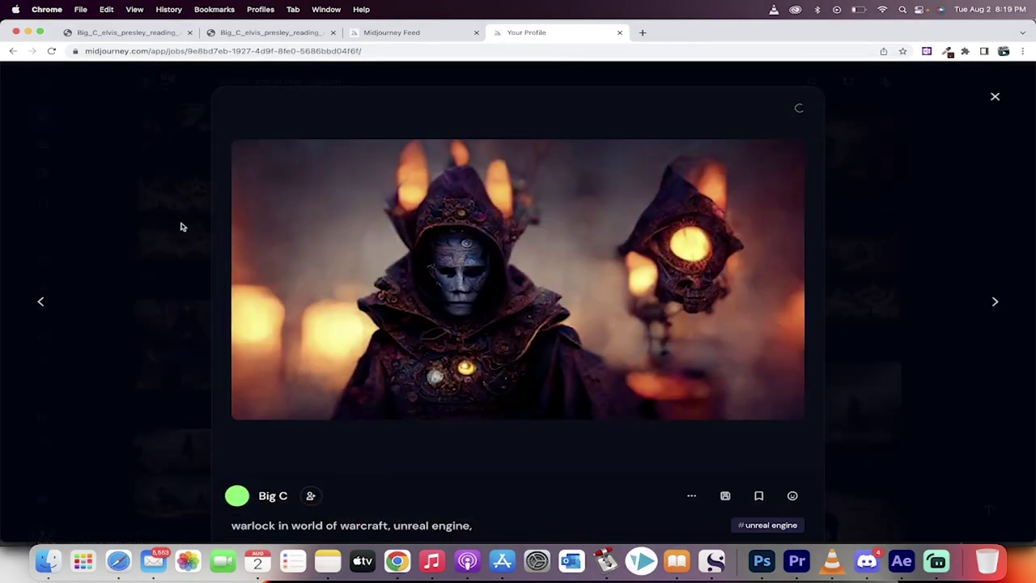
pyautogui.click(151, 222)
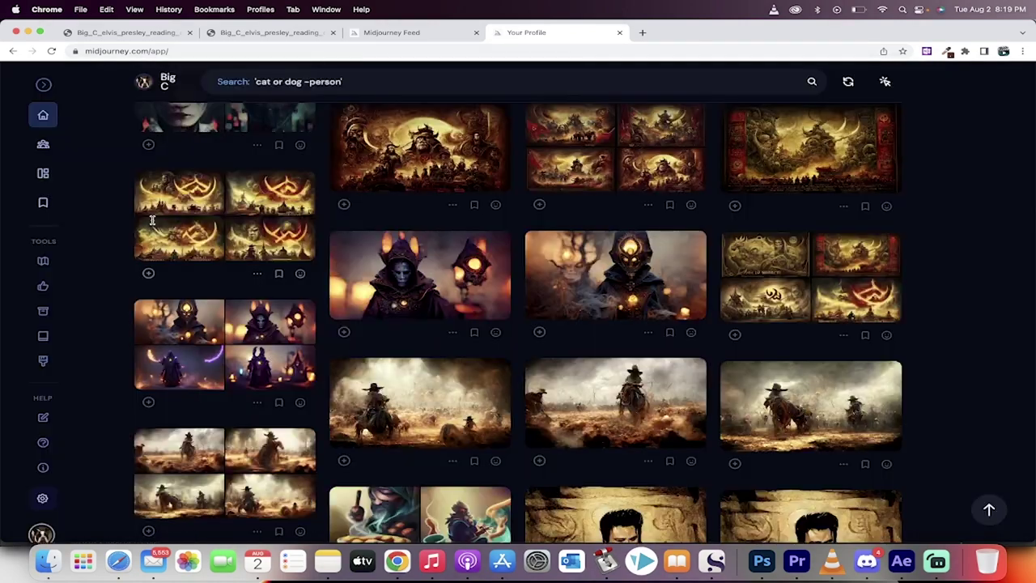
pyautogui.click(867, 561)
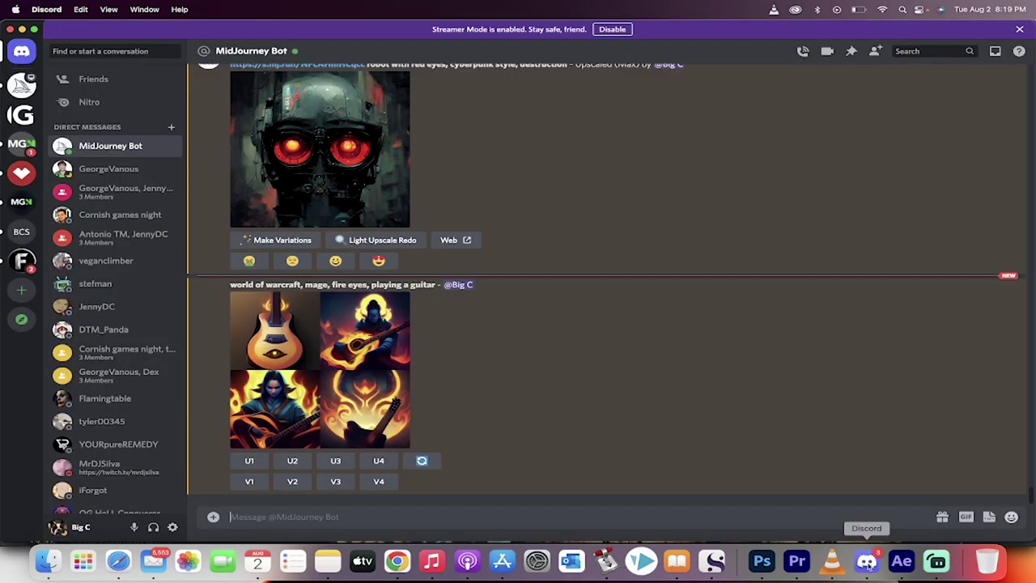
pyautogui.click(372, 402)
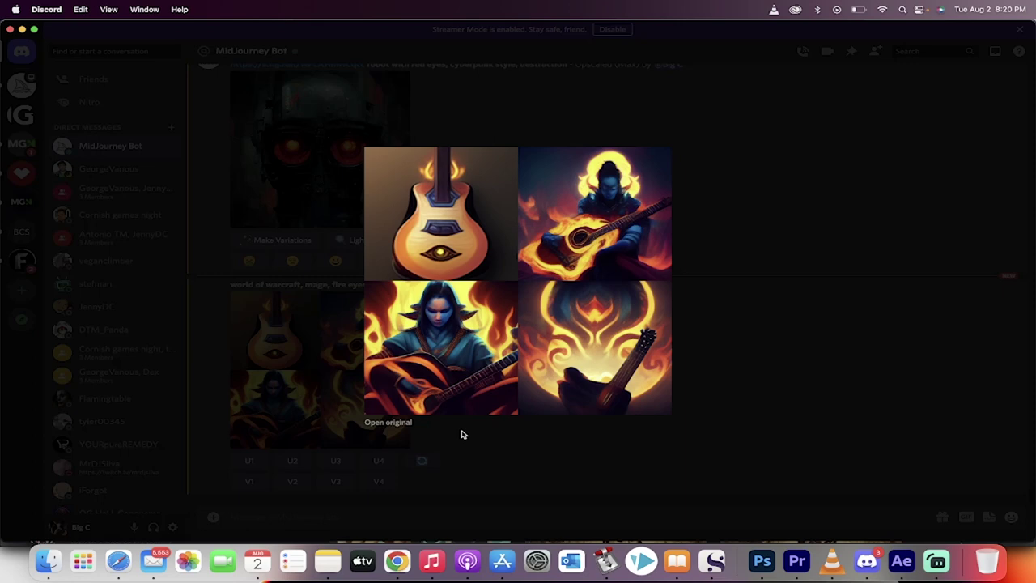
pyautogui.click(554, 455)
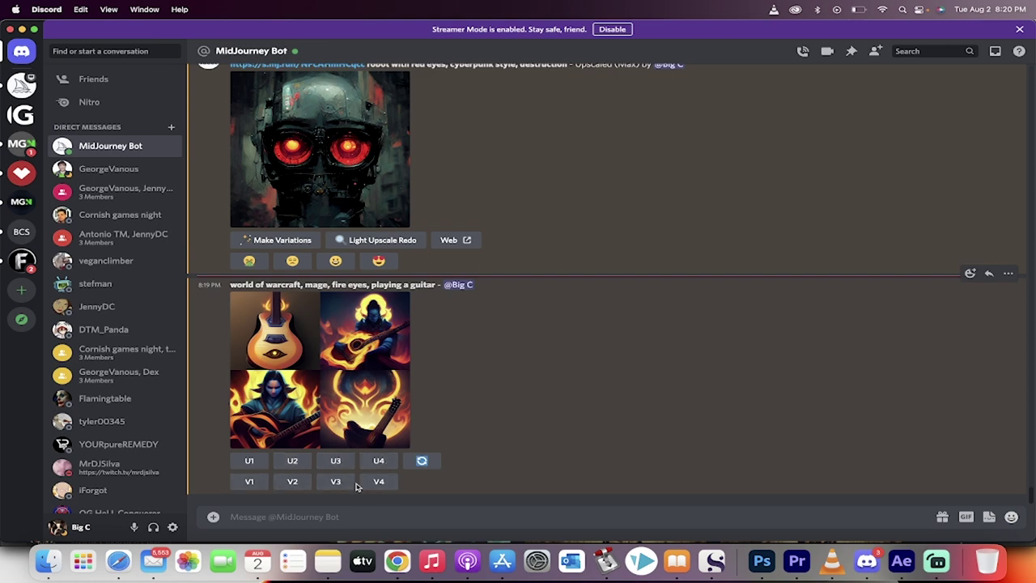
pyautogui.click(380, 461)
# - Request U2, U3, V2 and V3 on the guitar-mage grid and follow the bot's progress
pyautogui.click(292, 460)
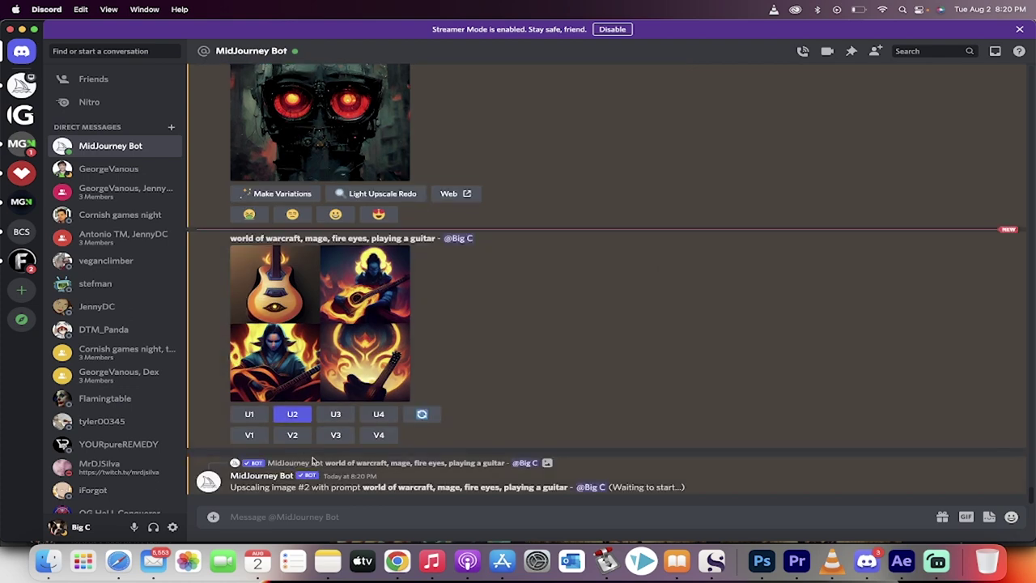
pyautogui.click(336, 414)
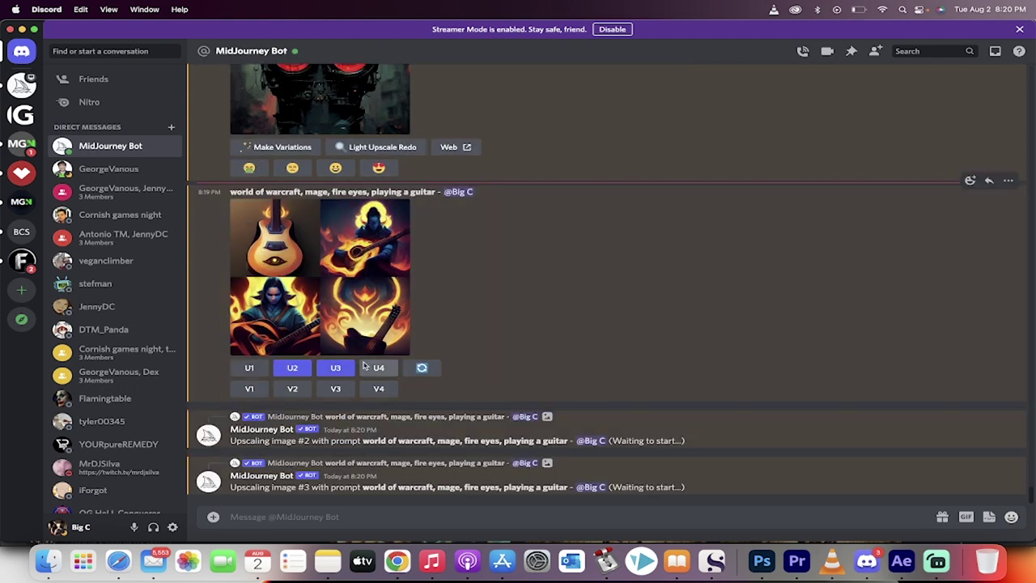
pyautogui.click(292, 390)
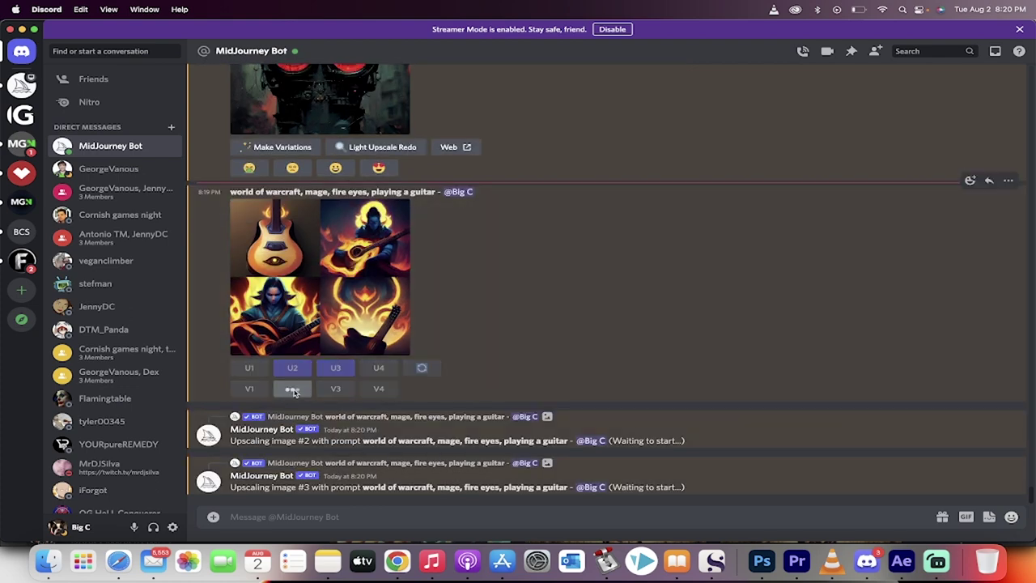
pyautogui.click(335, 342)
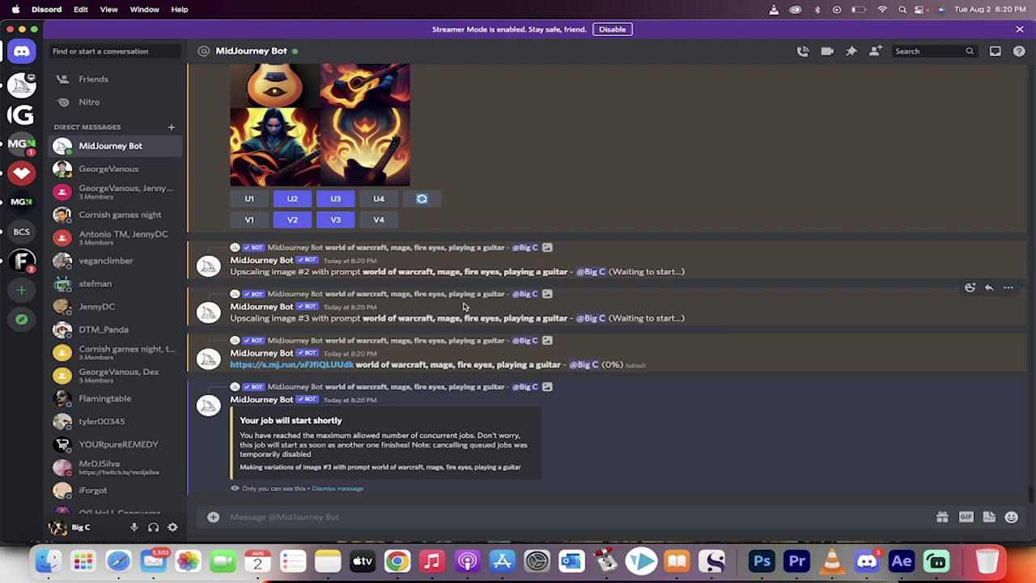
pyautogui.scroll(2, 464, 306)
pyautogui.scroll(1, 372, 175)
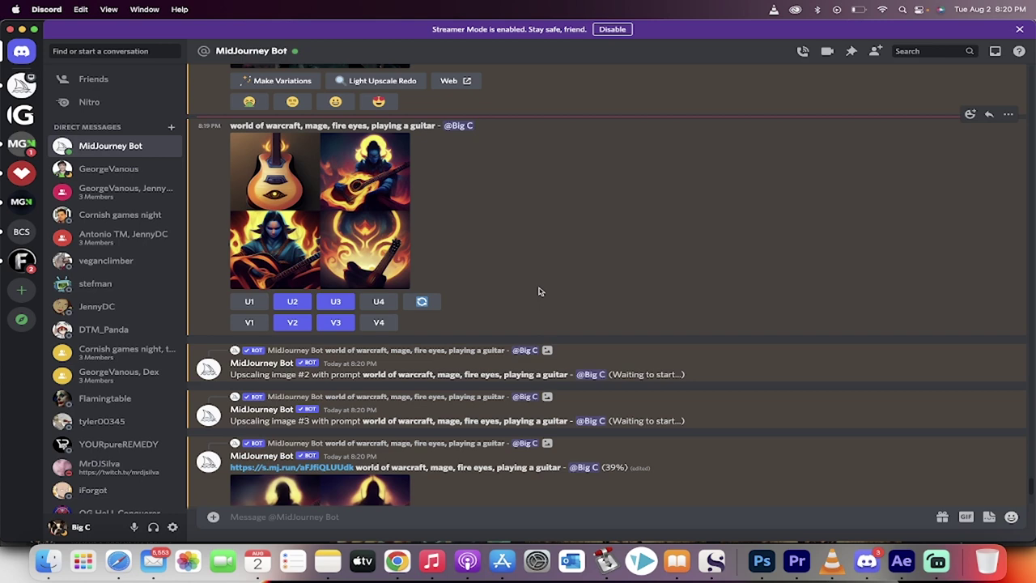
pyautogui.scroll(-4, 429, 382)
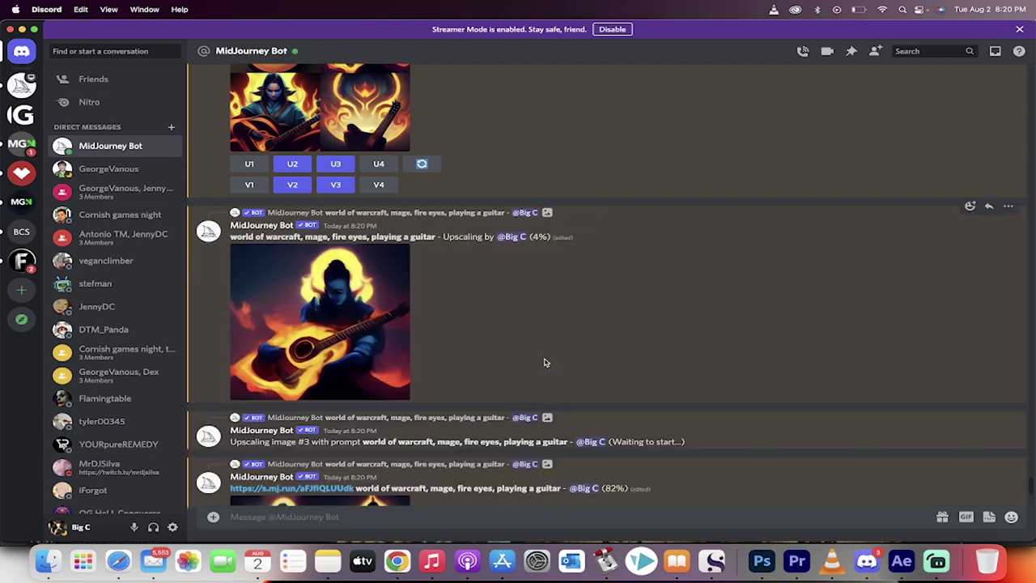
pyautogui.scroll(-5, 543, 375)
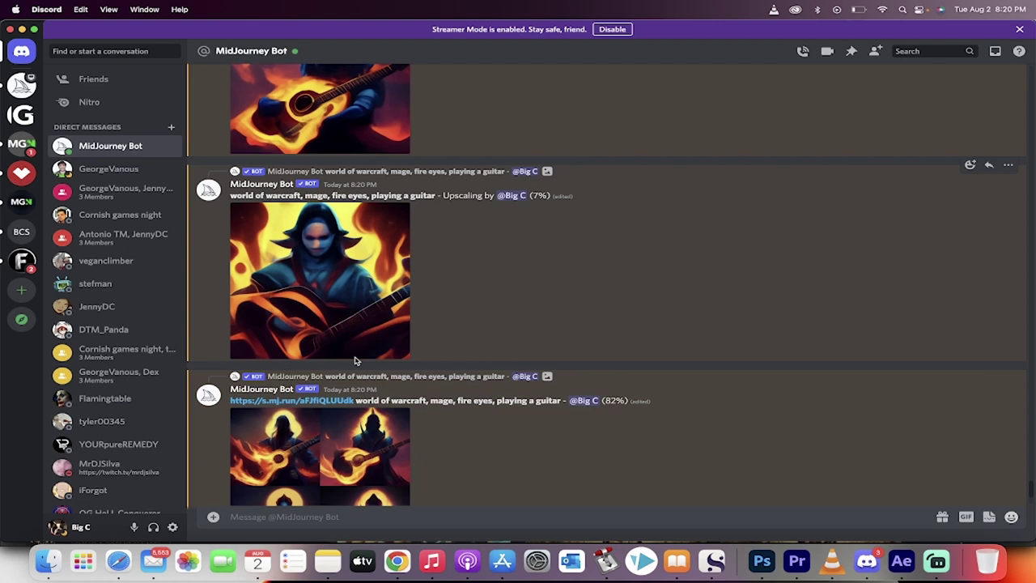
pyautogui.scroll(-2, 518, 441)
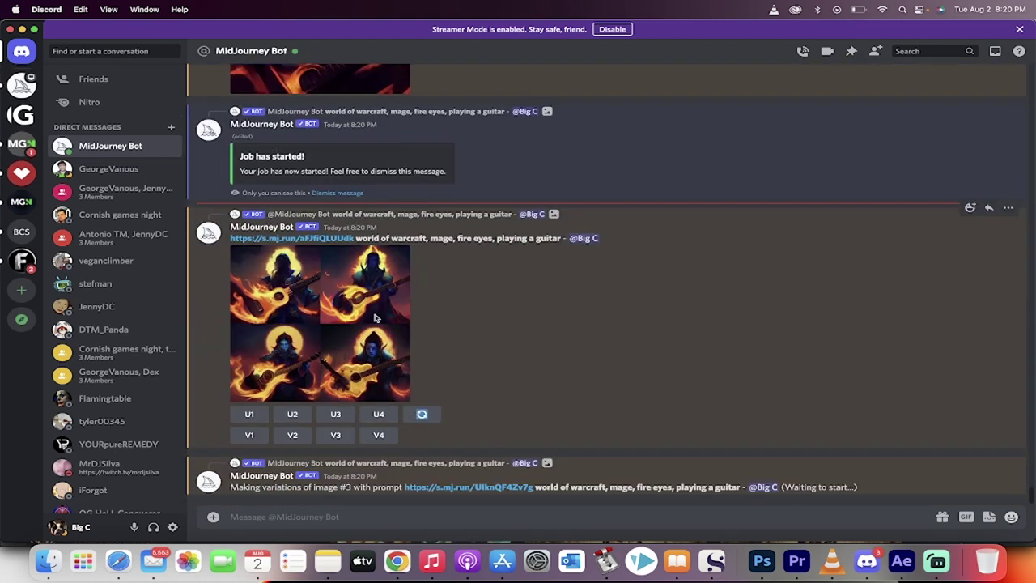
# - Inspect the first variation grid enlarged and as the full-size original image
pyautogui.click(375, 318)
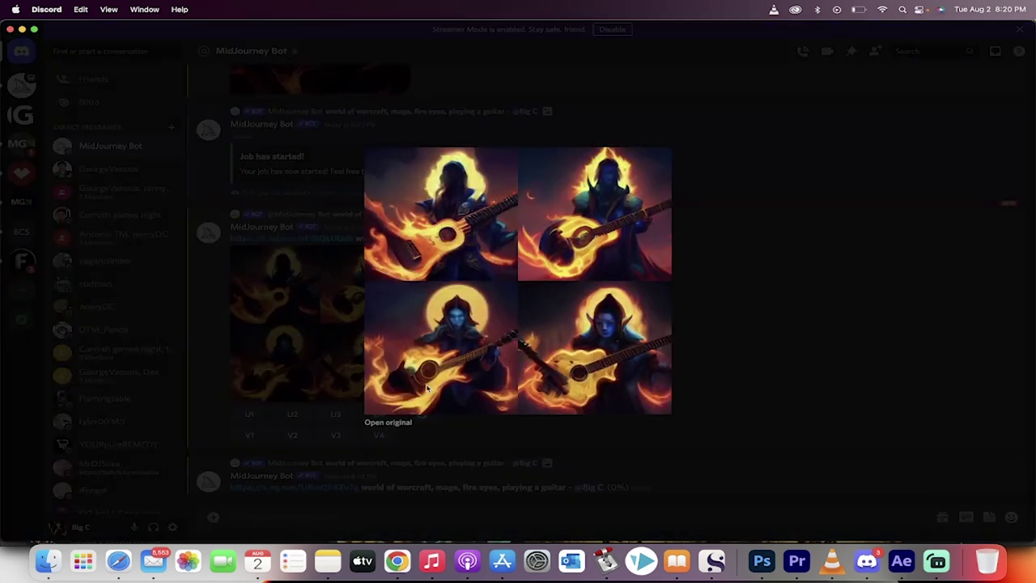
pyautogui.click(387, 421)
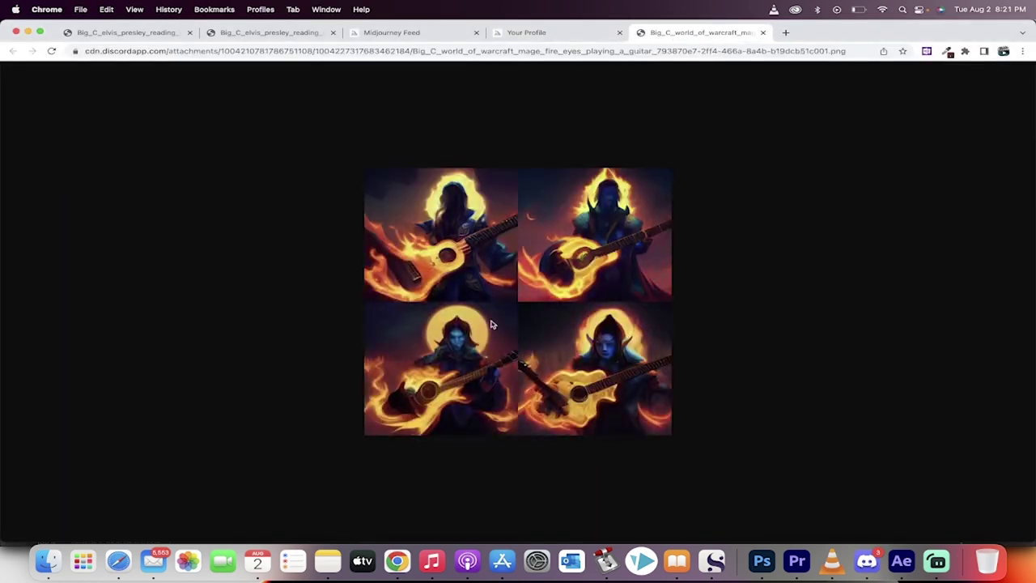
pyautogui.click(762, 32)
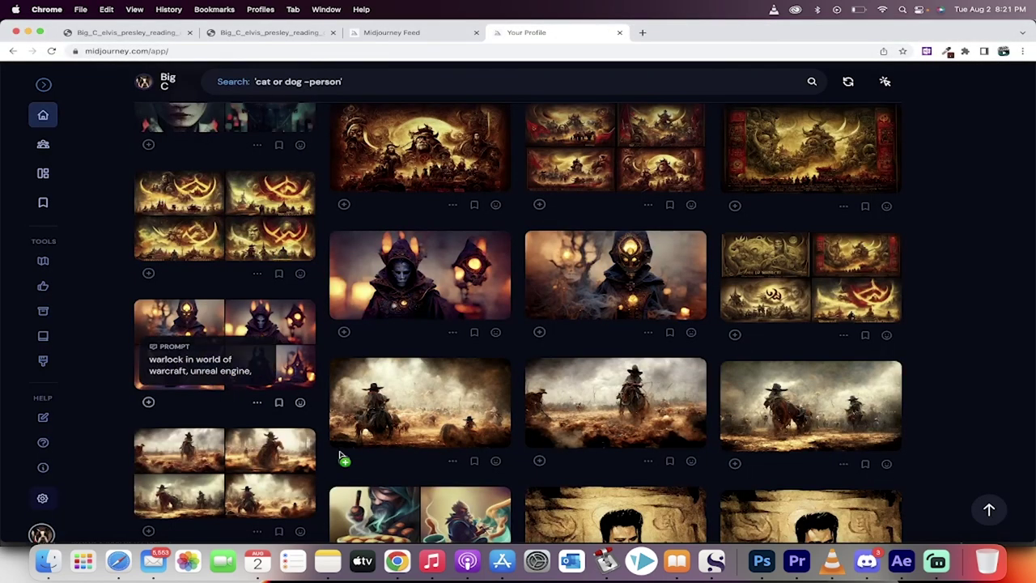
pyautogui.moveTo(340, 458); pyautogui.dragTo(873, 567)
pyautogui.click(451, 455)
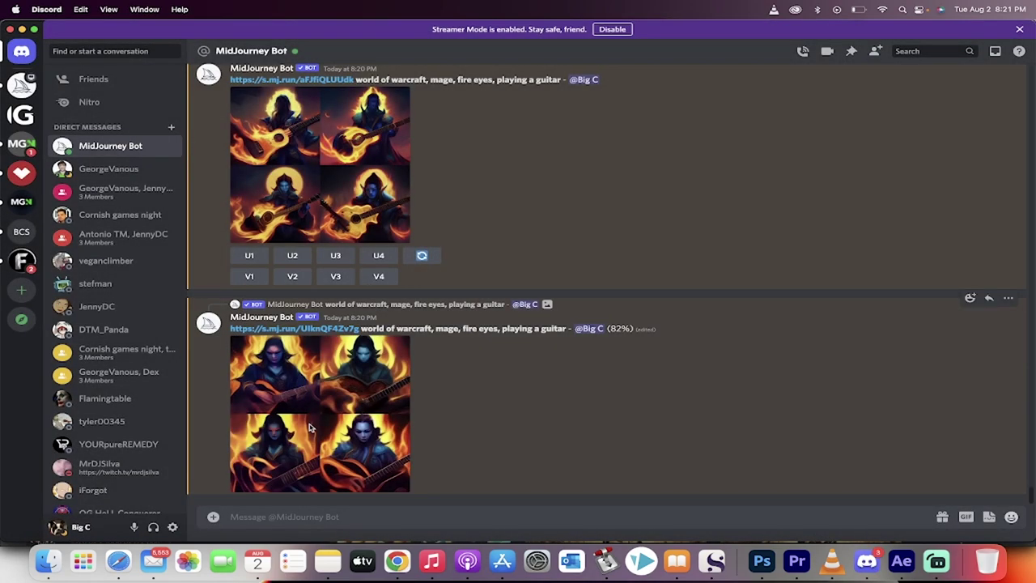
# - Review the second guitar-mage grid enlarged, then upscale images 2 and 3 of the newest grid
pyautogui.click(354, 422)
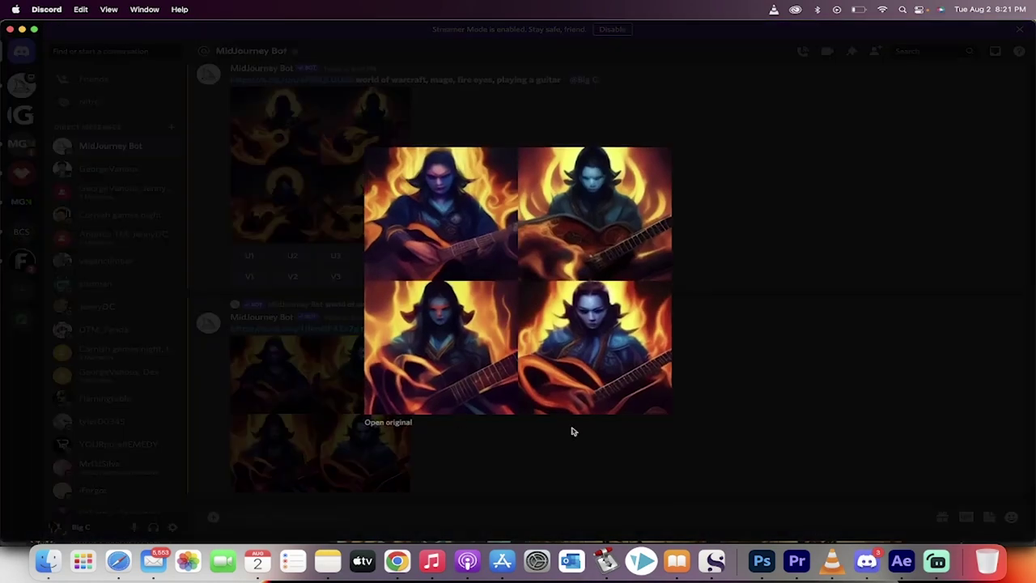
pyautogui.click(705, 455)
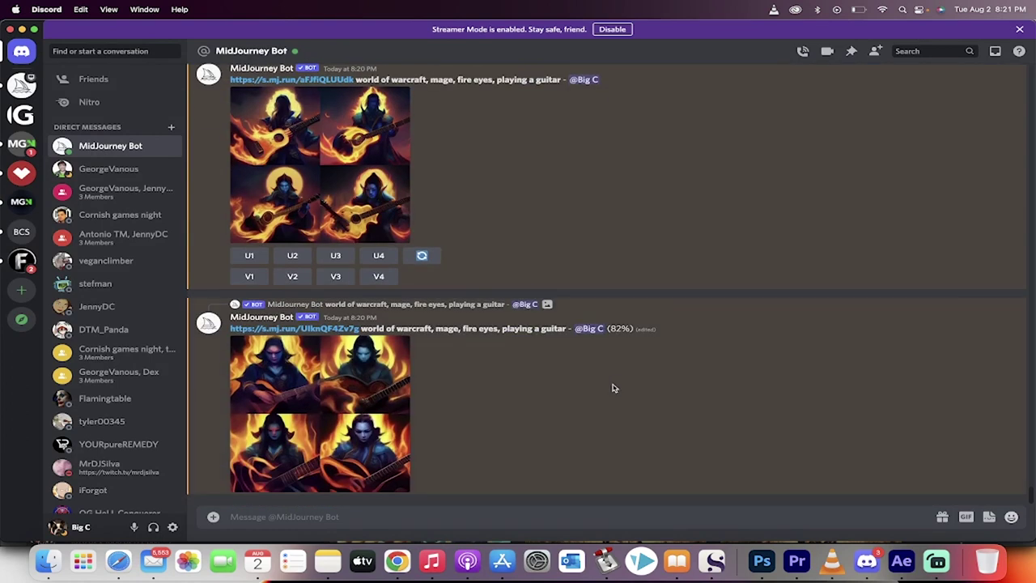
pyautogui.scroll(1, 548, 257)
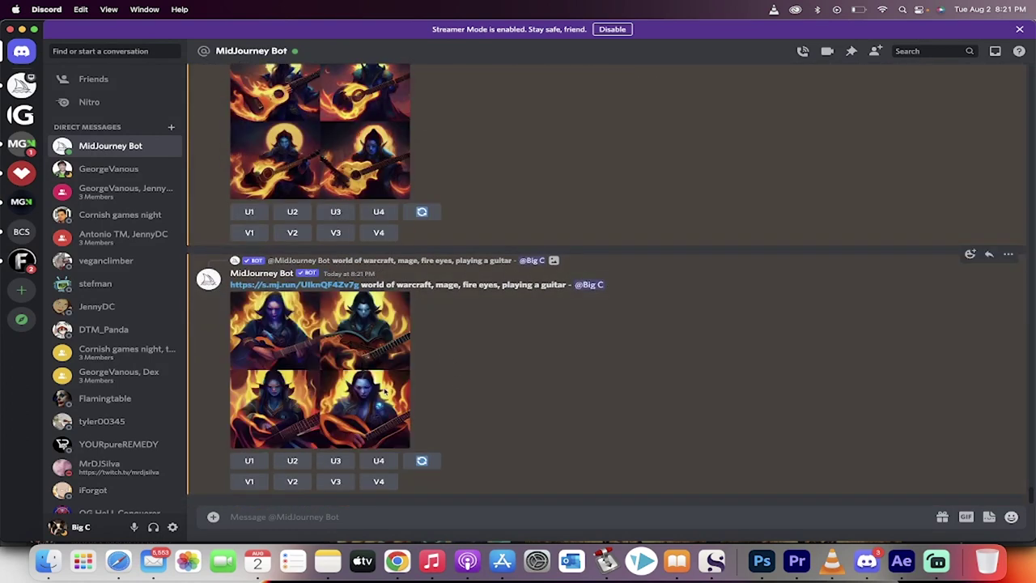
pyautogui.click(319, 411)
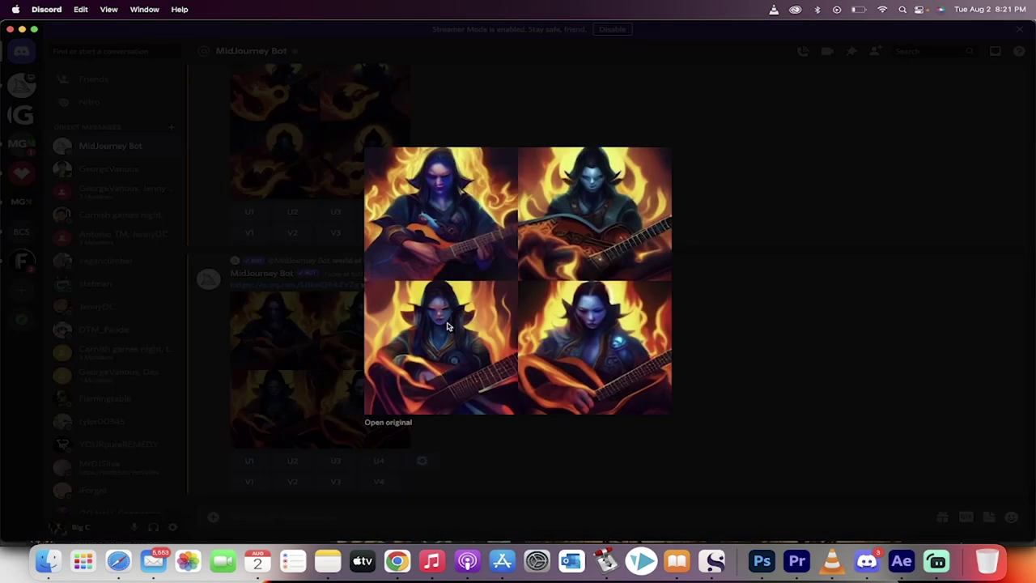
pyautogui.click(763, 423)
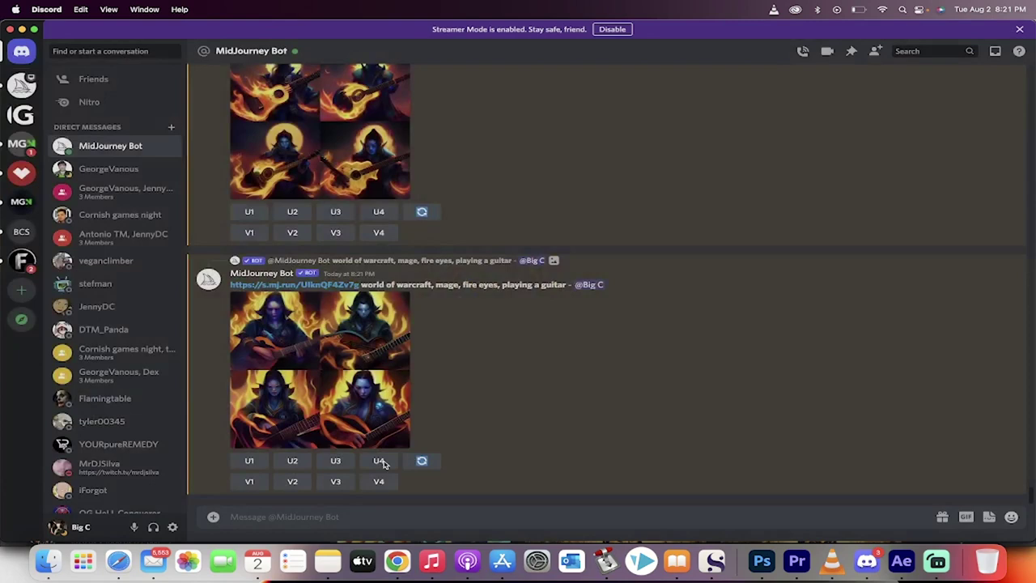
pyautogui.click(294, 461)
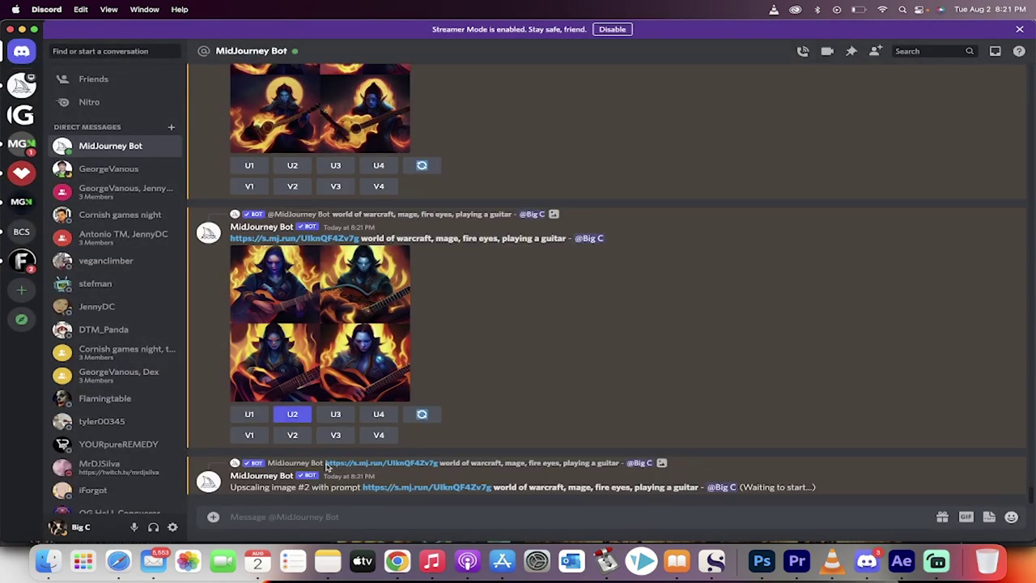
pyautogui.click(336, 416)
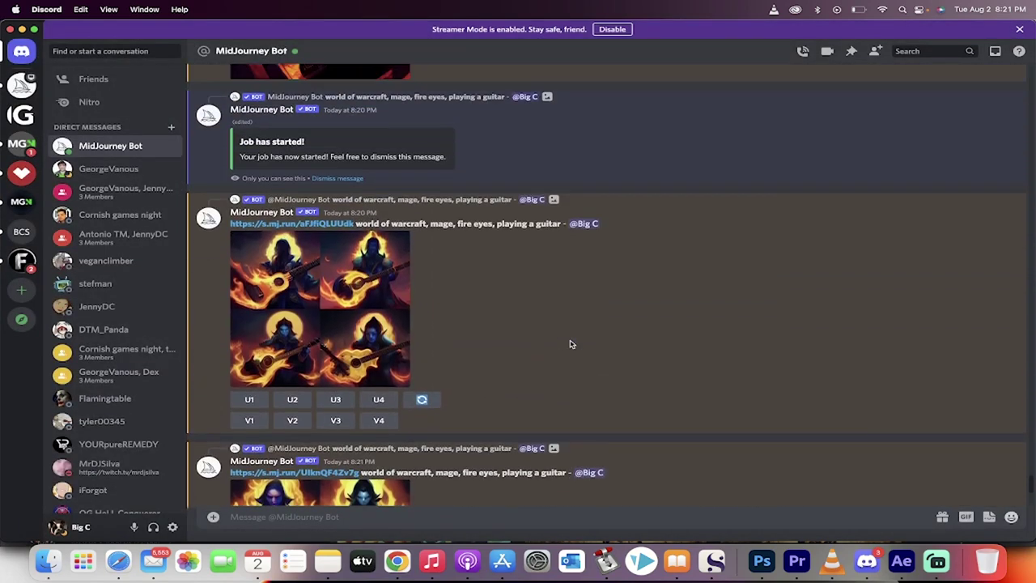
# - In the Midjourney gallery, view the Elvis reading image's job details, then return to Discord
pyautogui.click(396, 565)
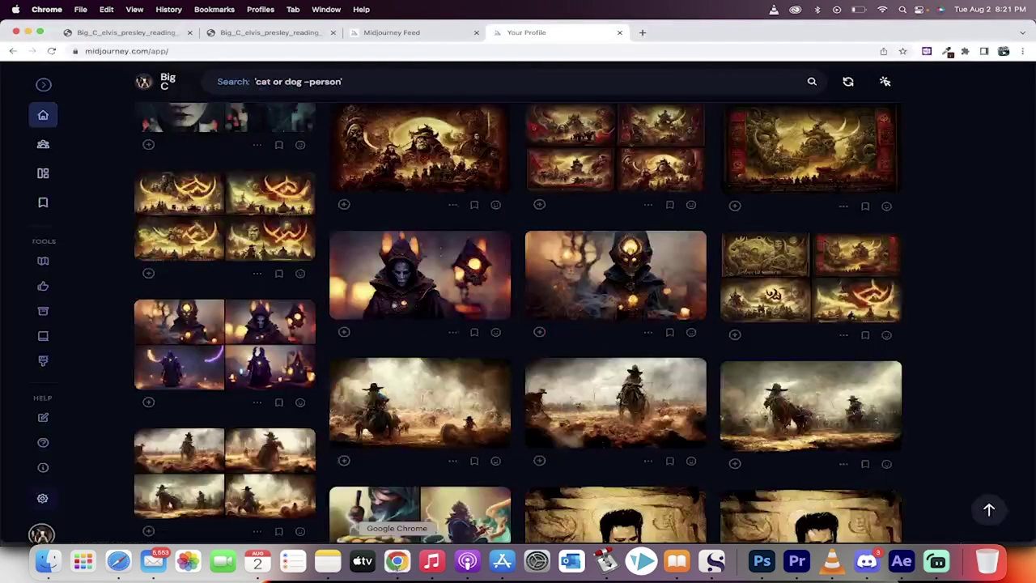
pyautogui.scroll(-3, 433, 250)
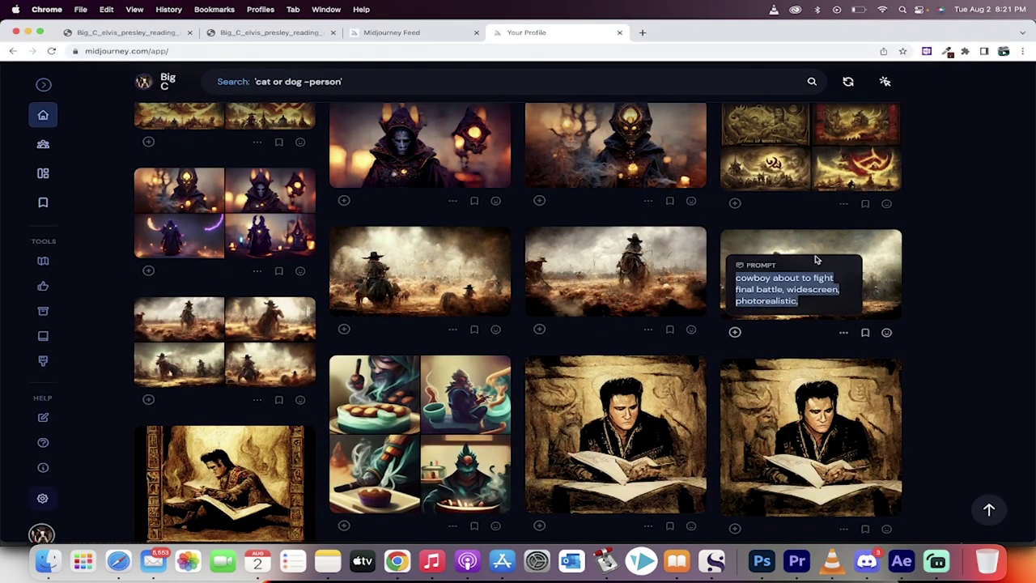
pyautogui.scroll(-2, 931, 417)
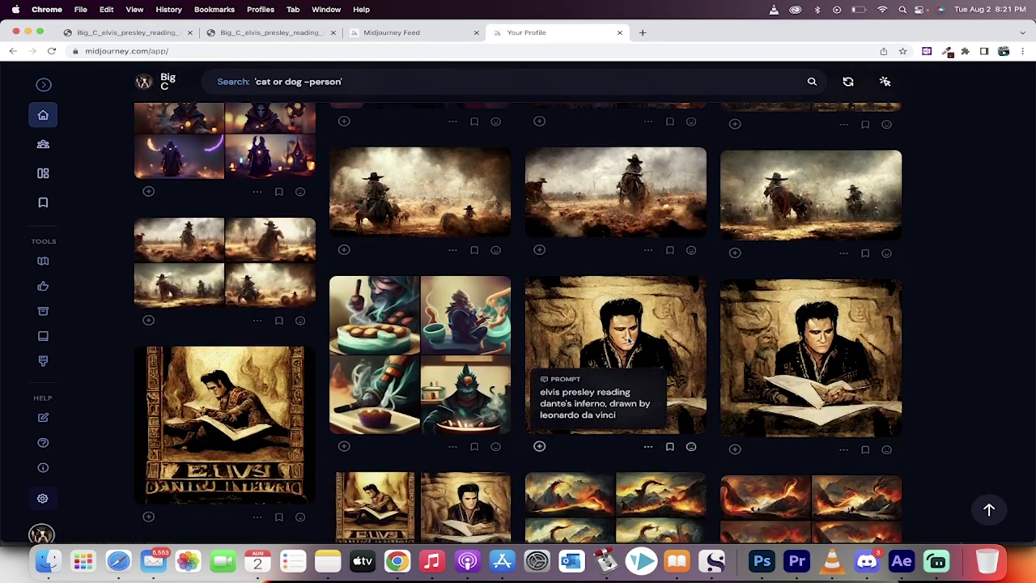
pyautogui.click(650, 319)
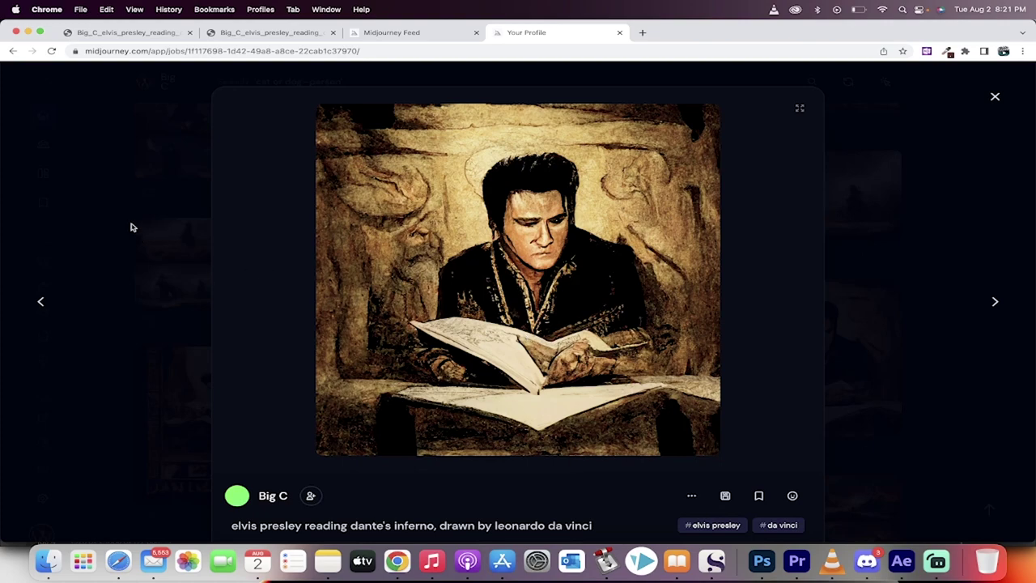
pyautogui.click(100, 226)
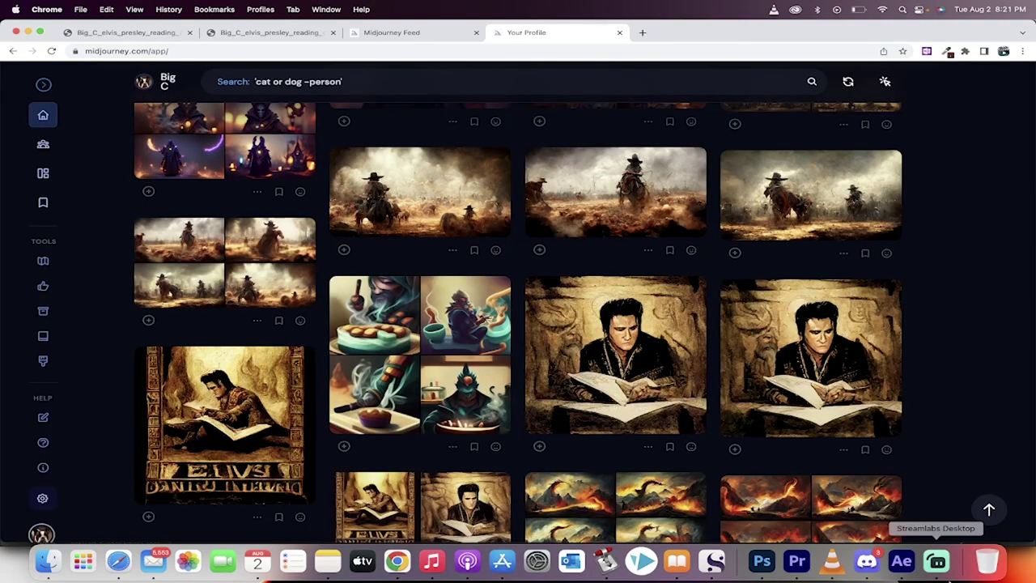
pyautogui.click(868, 574)
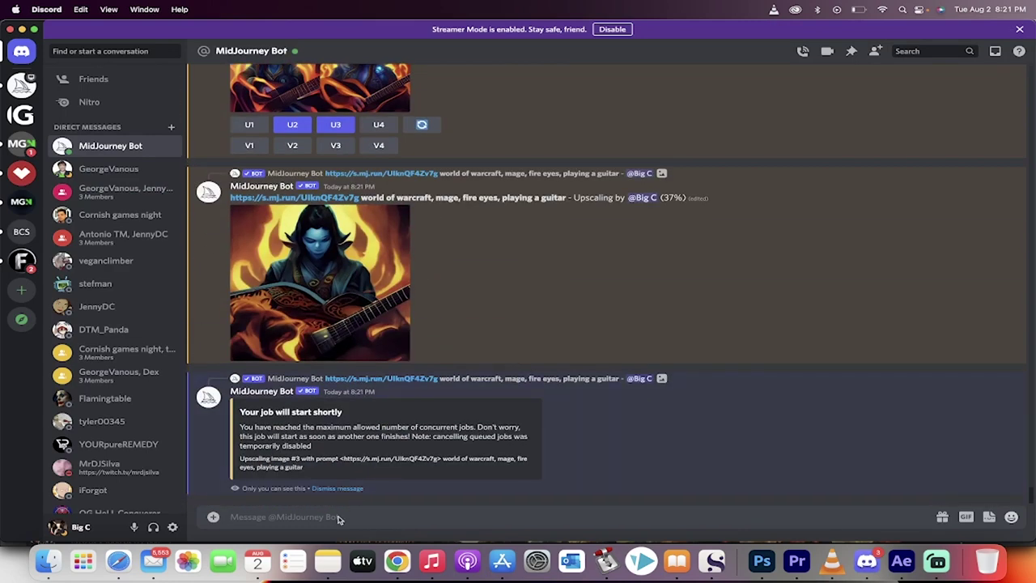
# - Submit /imagine 'field of grass, painted by van gogh in starry night style, ethereal'
pyautogui.click(338, 519)
pyautogui.write('/imagine')
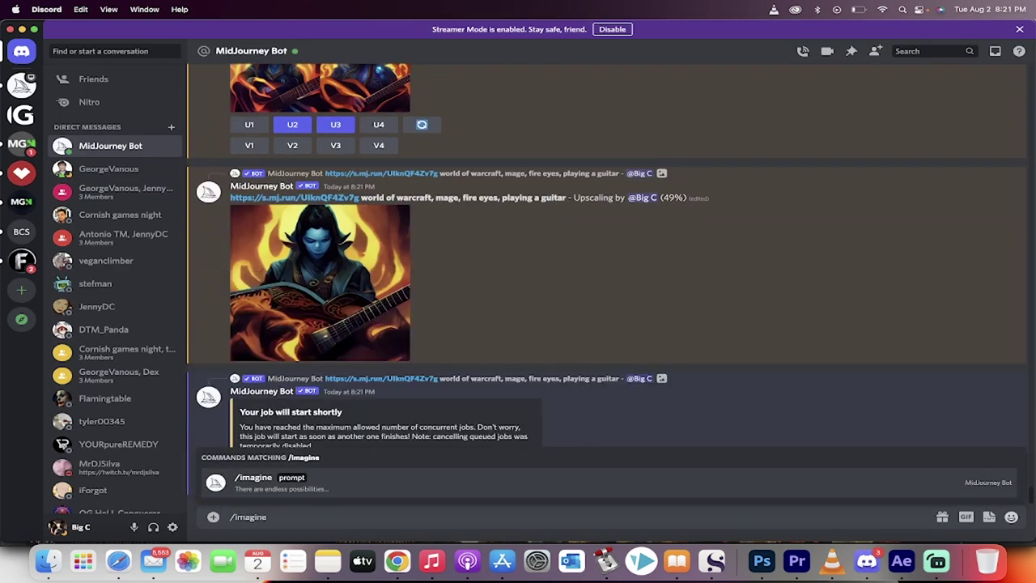
pyautogui.press('Tab')
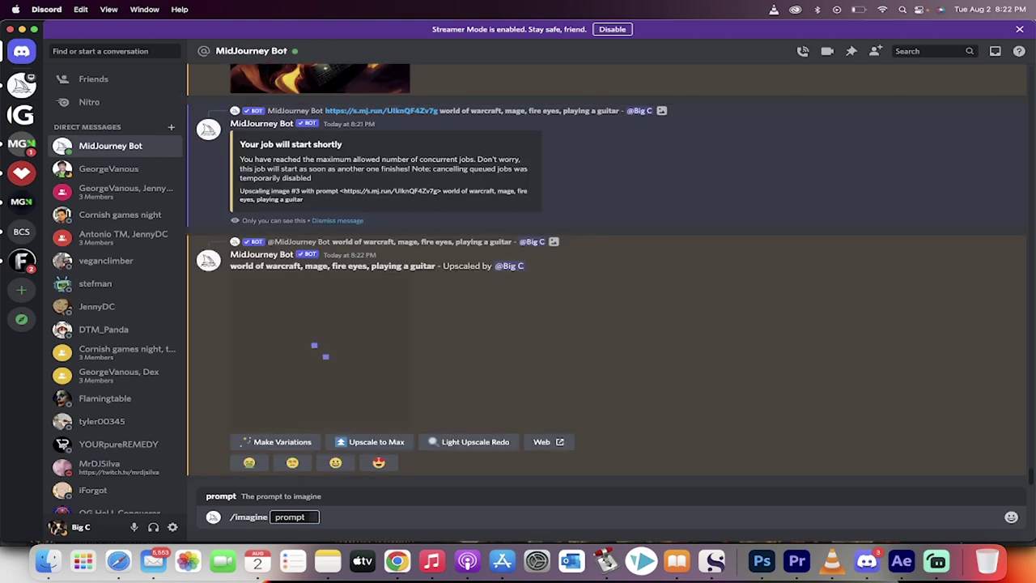
pyautogui.write('field o')
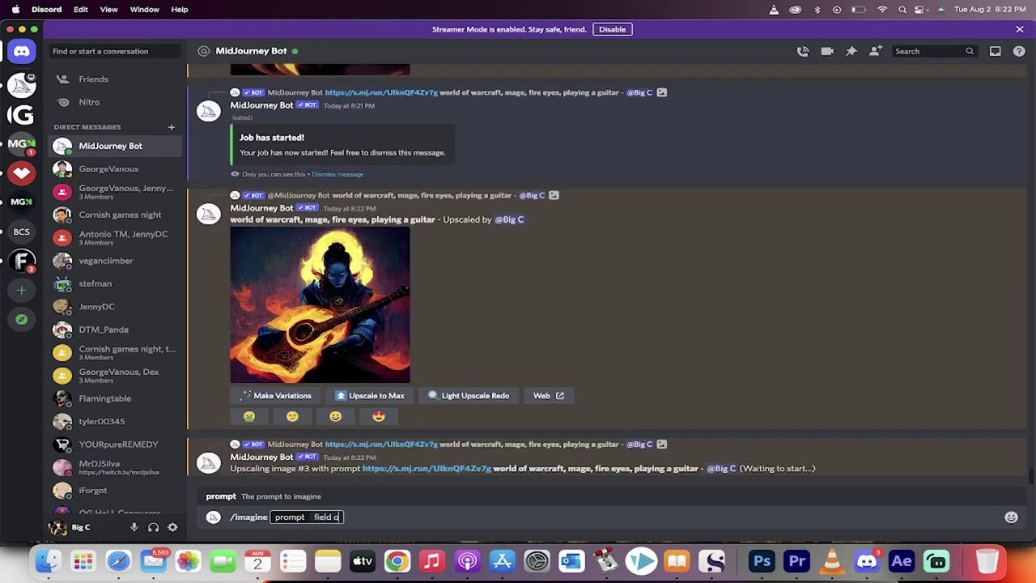
pyautogui.write('f grass, painte')
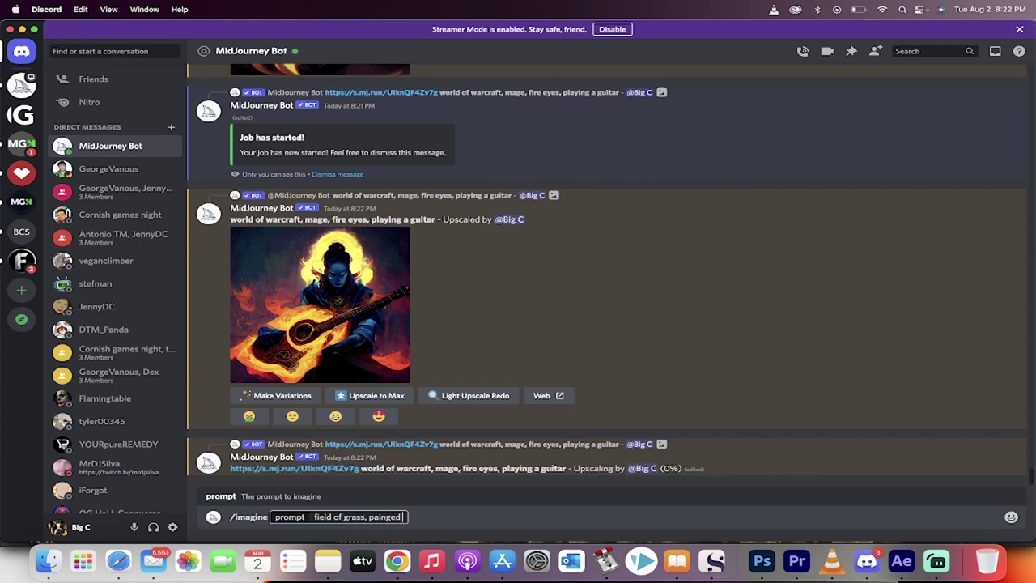
pyautogui.write('d by van Go')
pyautogui.press('BackSpace')
pyautogui.press('BackSpace')
pyautogui.write('gogh')
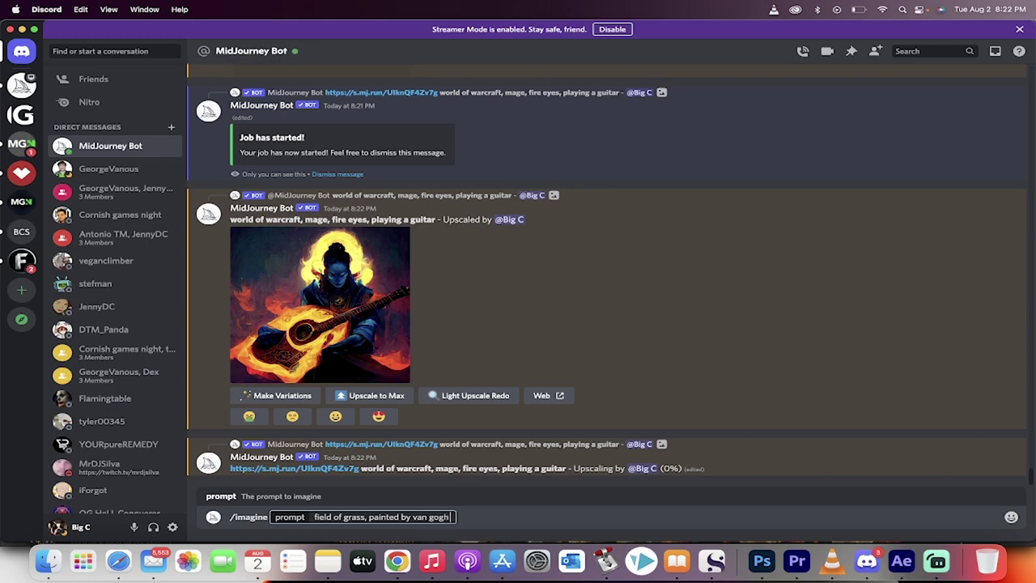
pyautogui.write(' in starry night style,')
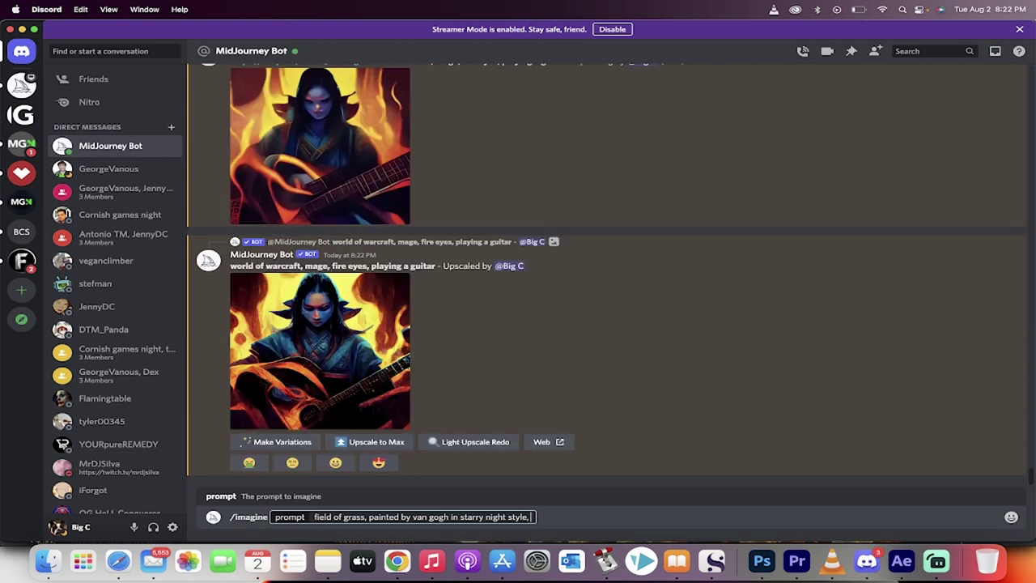
pyautogui.write('e')
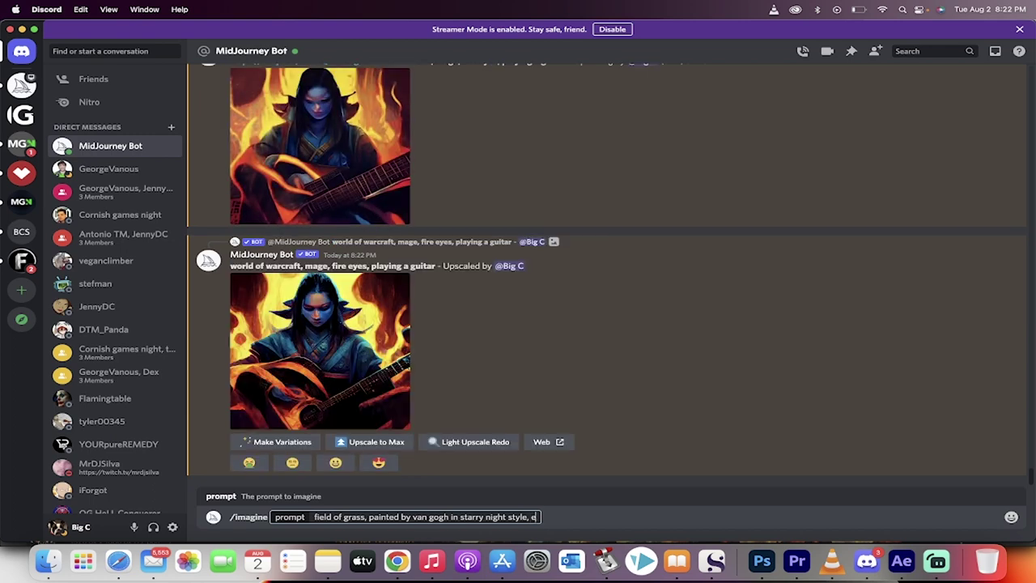
pyautogui.write('thereal')
pyautogui.press('Return')
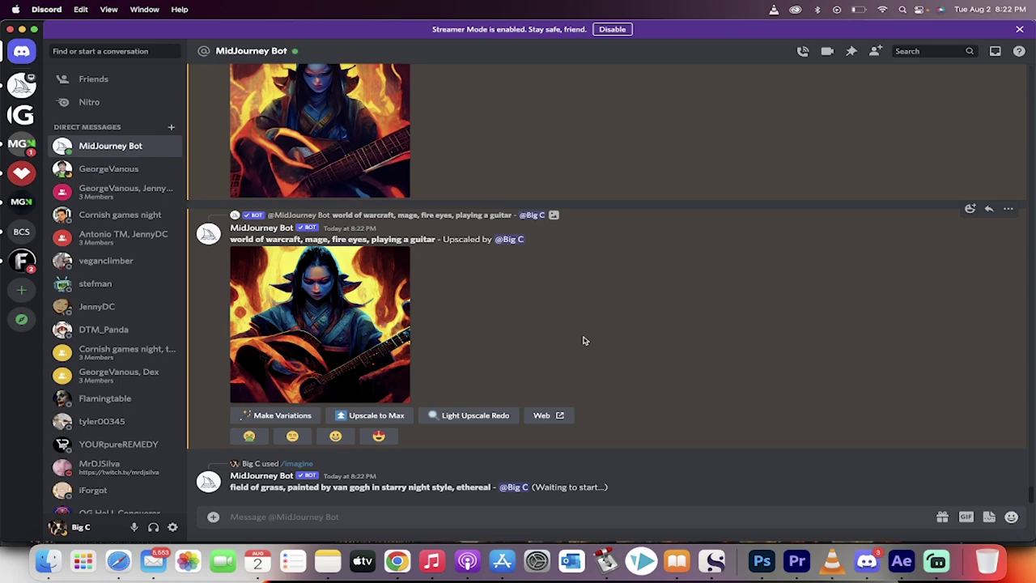
# - Scroll up and enlarge the upscaled flaming guitar image for a closer look
pyautogui.scroll(3, 583, 340)
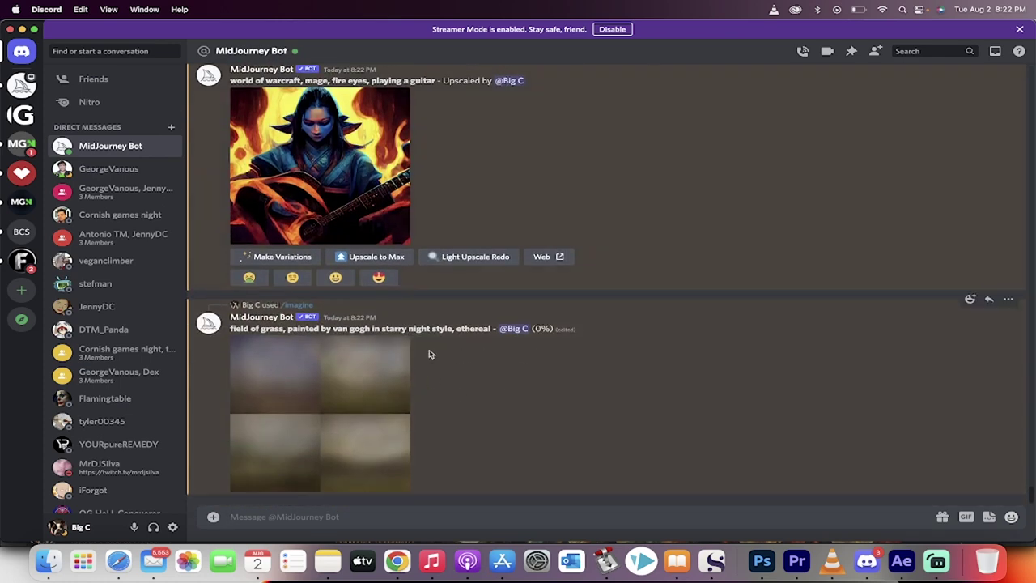
pyautogui.scroll(5, 562, 102)
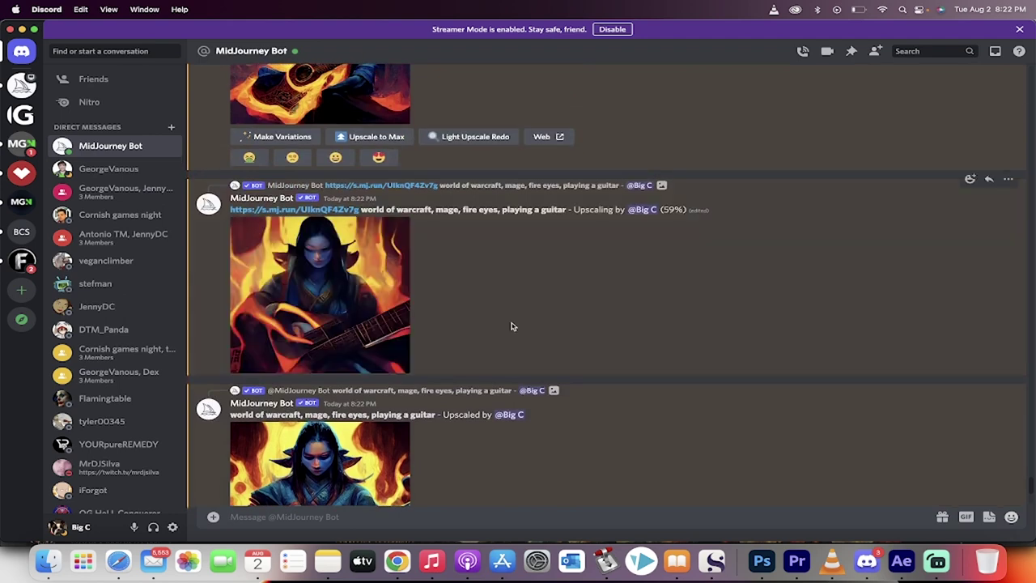
pyautogui.scroll(4, 511, 326)
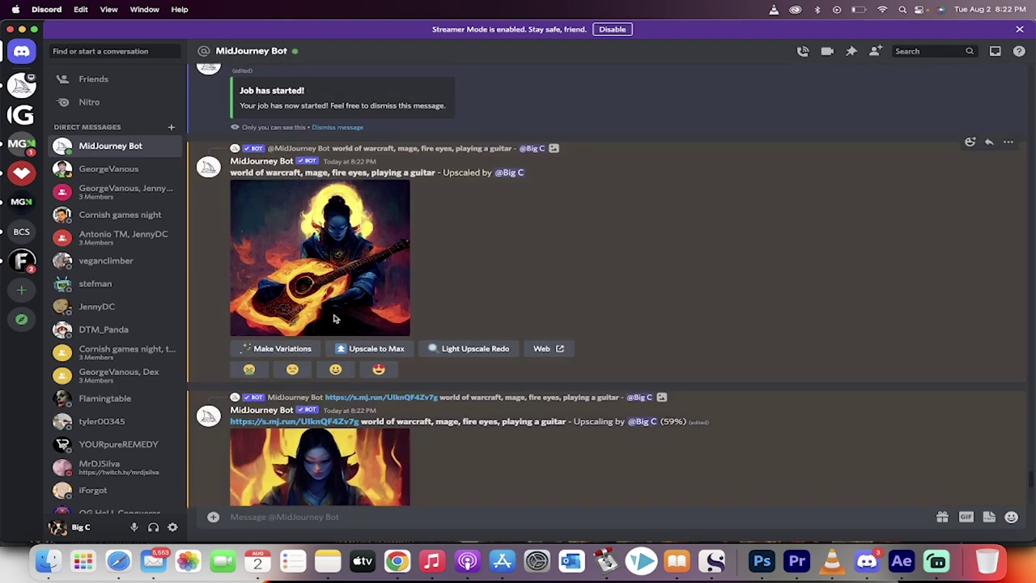
pyautogui.click(335, 318)
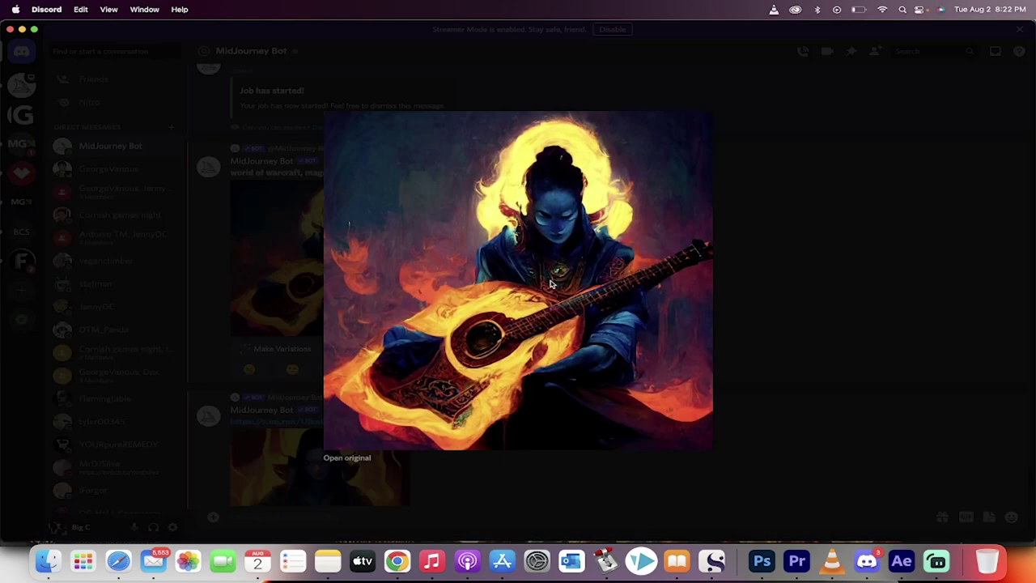
pyautogui.click(797, 342)
# - Preview the other mage guitar upscales, ending with the latest one enlarged
pyautogui.scroll(-2, 562, 229)
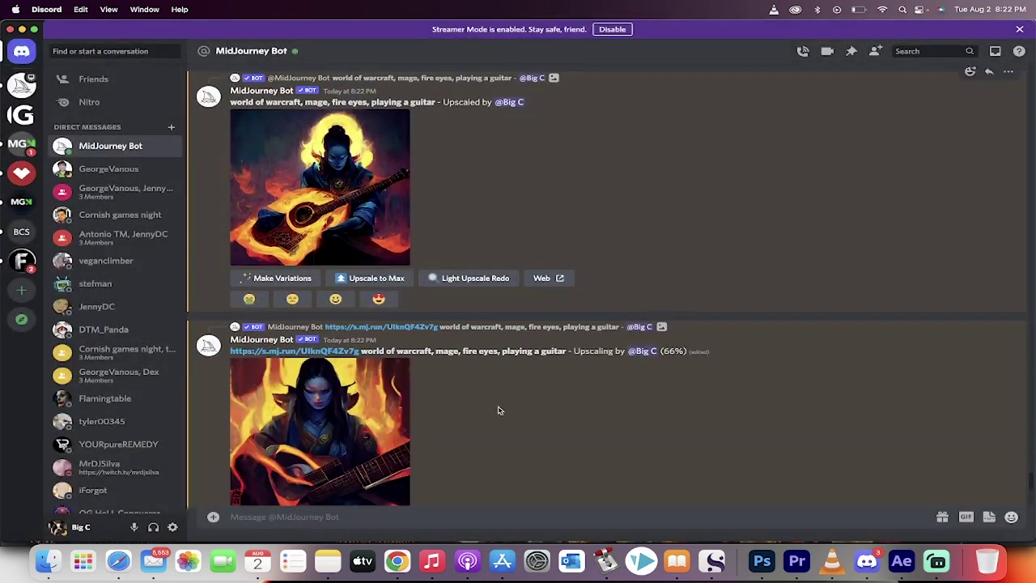
pyautogui.click(348, 316)
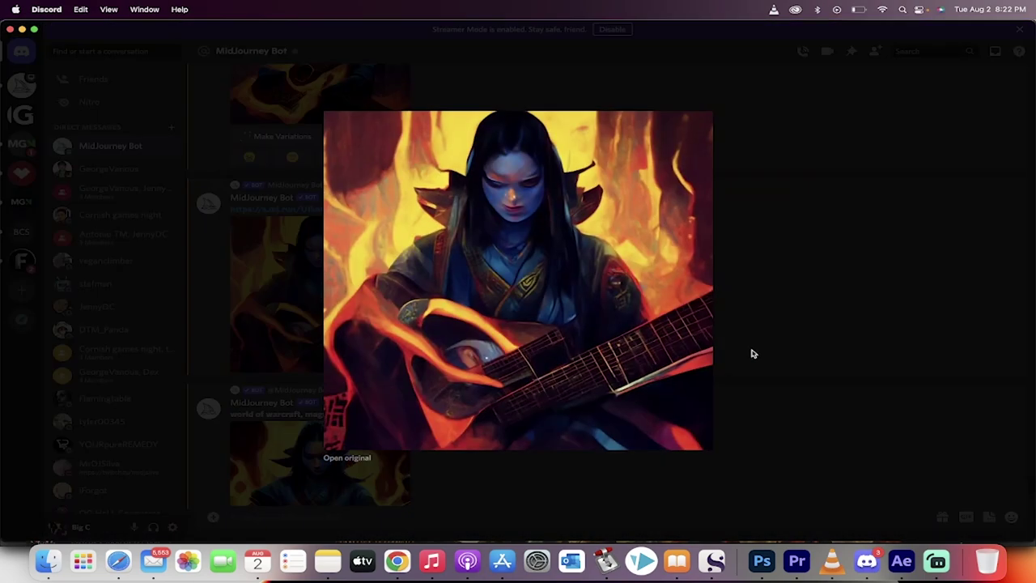
pyautogui.click(776, 347)
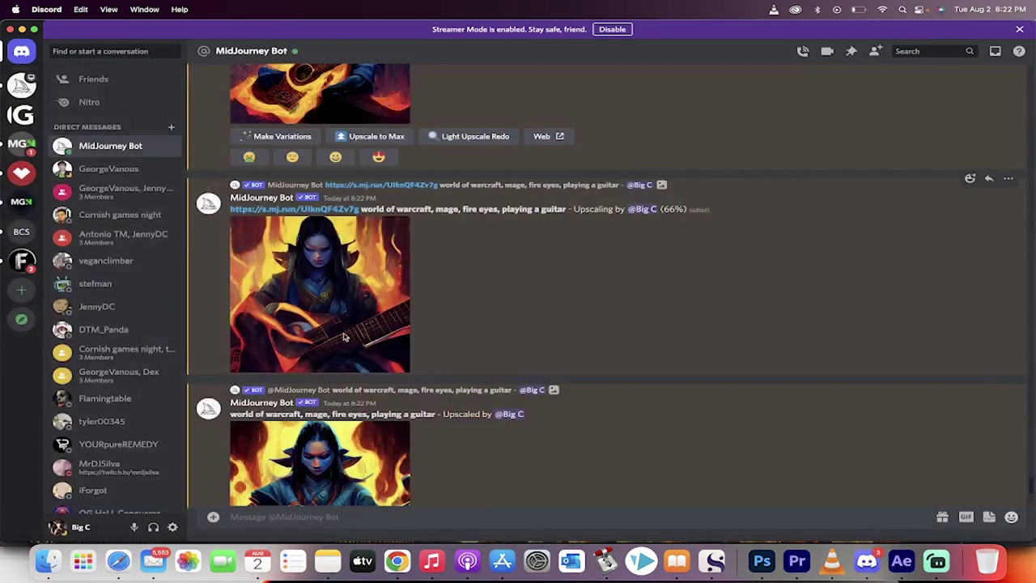
pyautogui.click(401, 373)
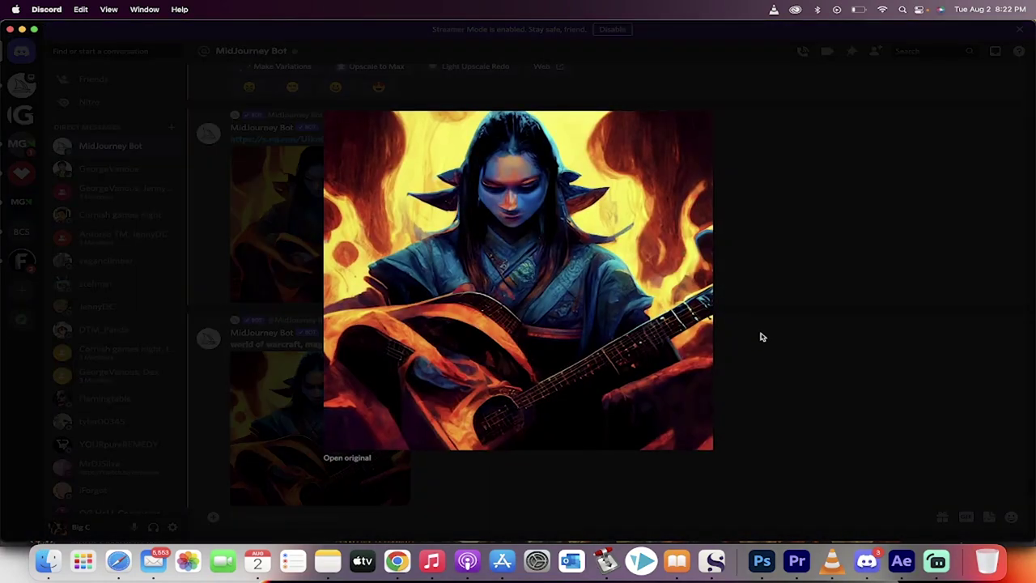
pyautogui.click(761, 336)
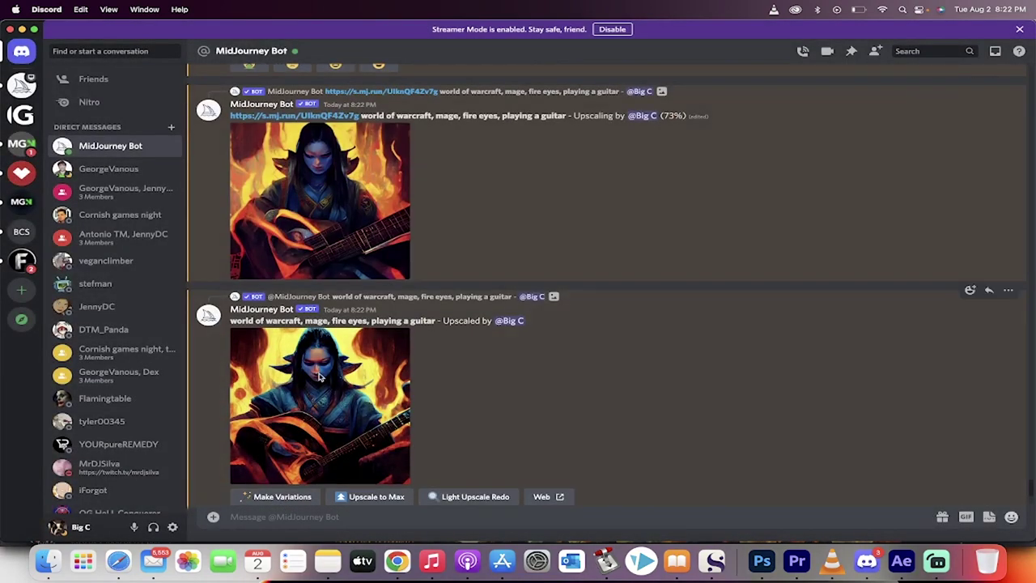
pyautogui.scroll(4, 323, 372)
pyautogui.scroll(-1, 340, 360)
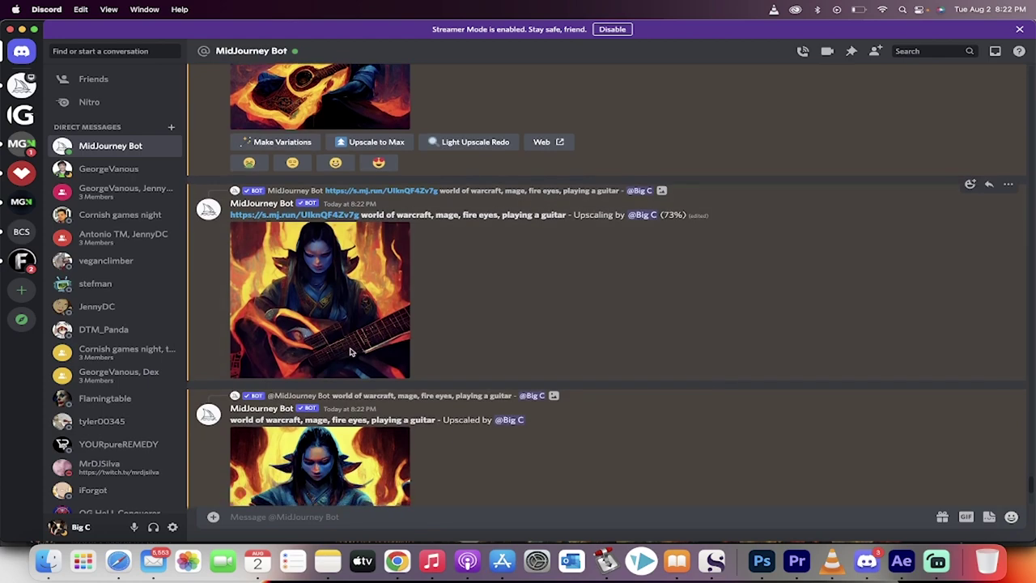
pyautogui.click(350, 351)
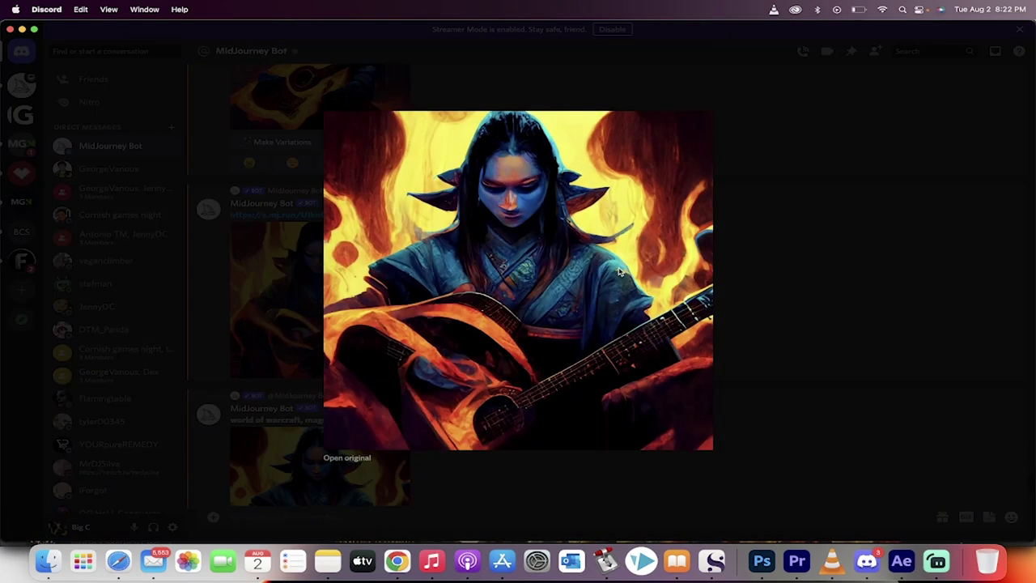
# - Request Upscale to Max and Make Variations for the upscaled fire-eyed guitar mage
pyautogui.click(799, 339)
pyautogui.scroll(-3, 564, 382)
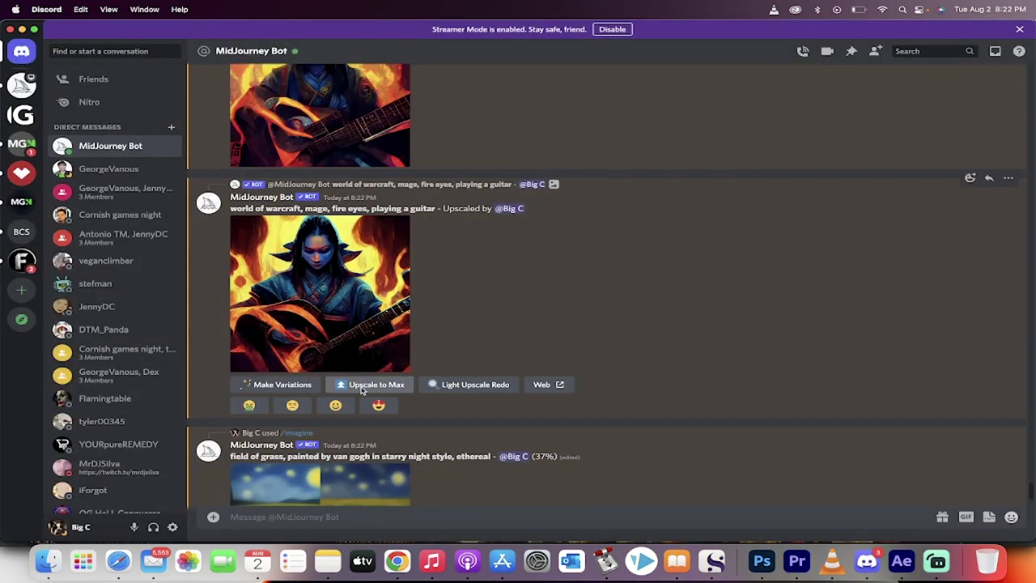
pyautogui.click(362, 387)
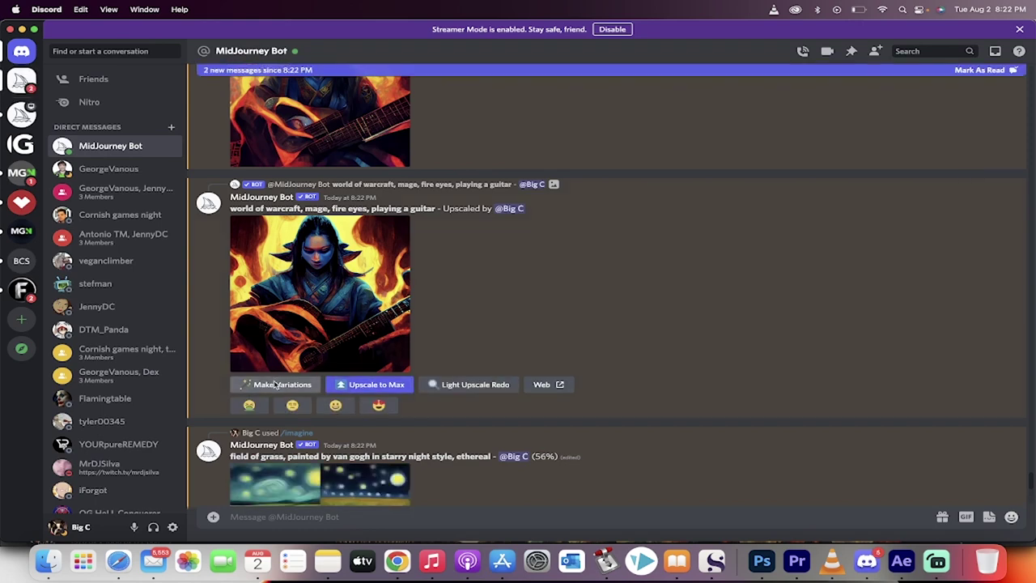
pyautogui.click(275, 385)
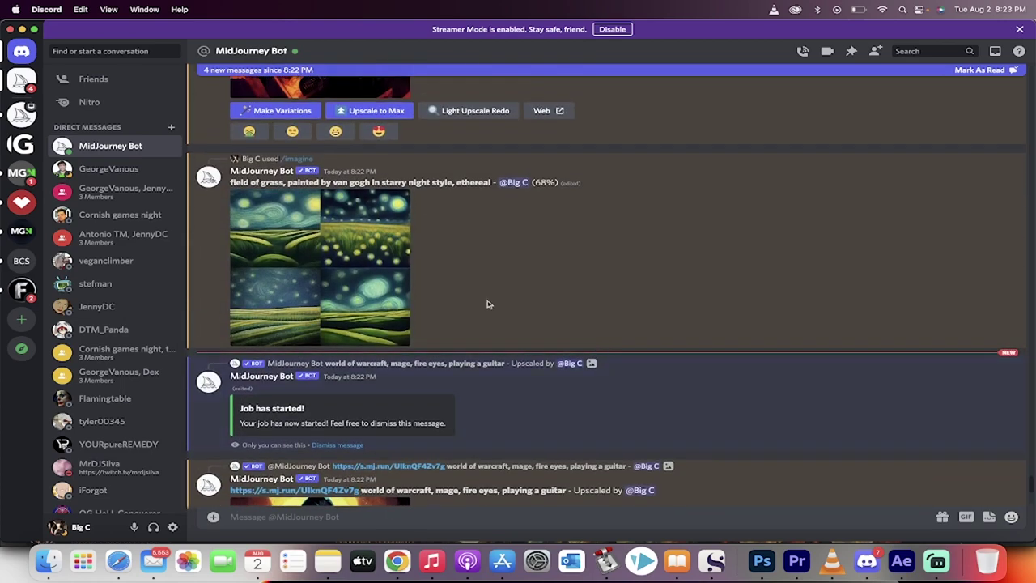
# - Preview the finished Van Gogh grass grid enlarged twice, then close it
pyautogui.click(377, 268)
pyautogui.click(752, 295)
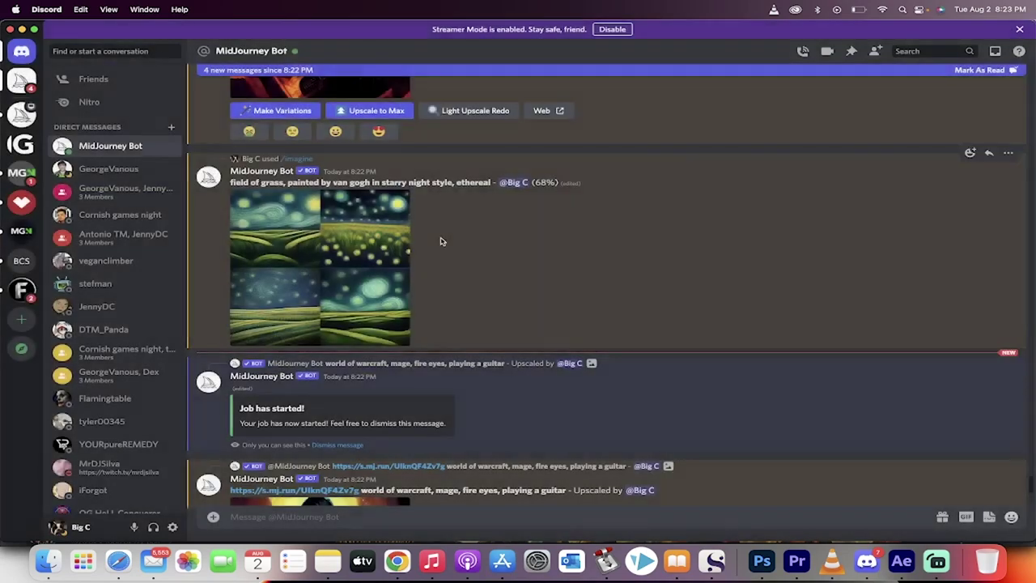
pyautogui.click(359, 268)
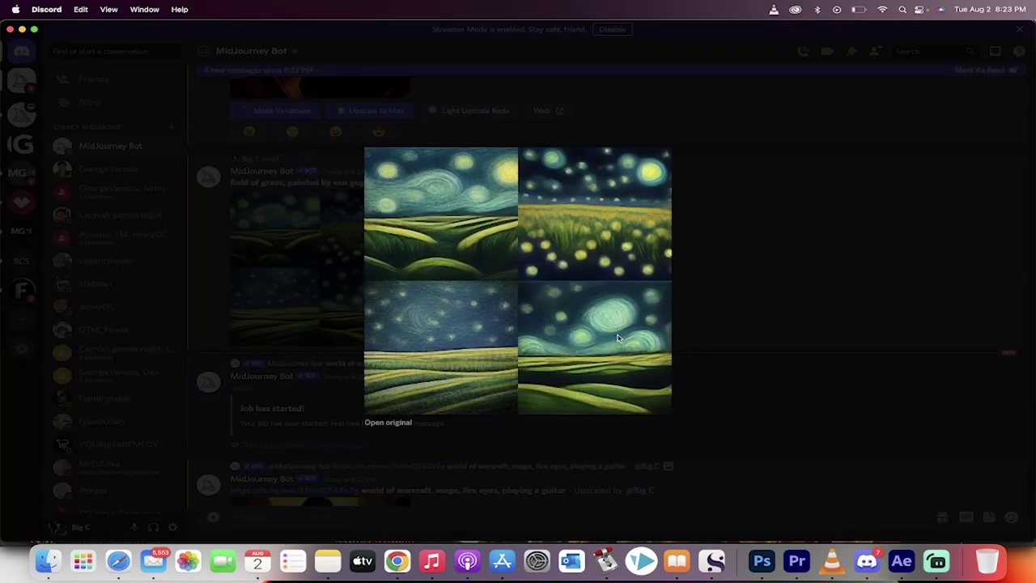
pyautogui.click(701, 322)
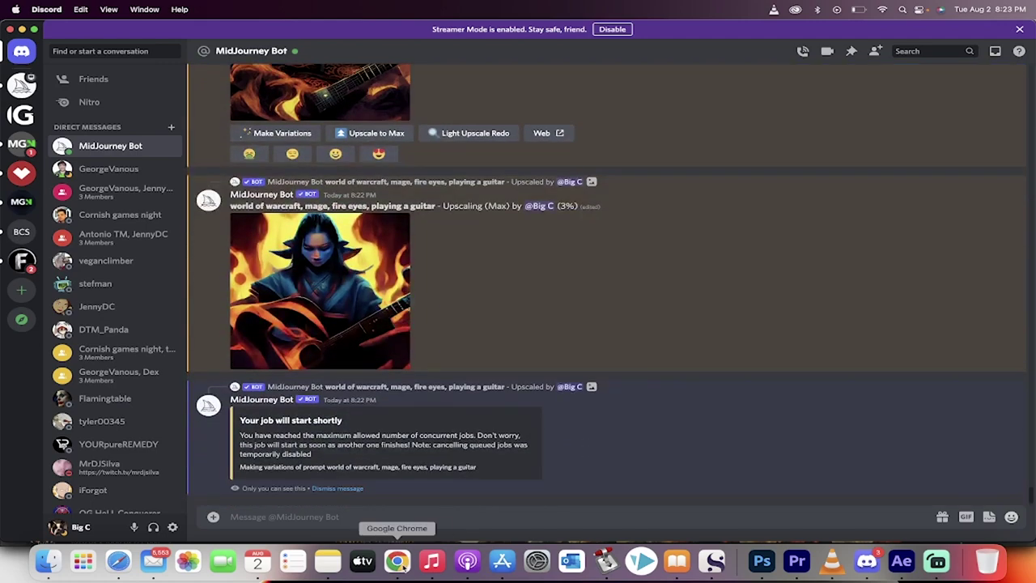
# - Open the Midjourney Community Feed in Chrome and view the Clockwork Cyborg image's details
pyautogui.click(397, 561)
pyautogui.scroll(5, 348, 251)
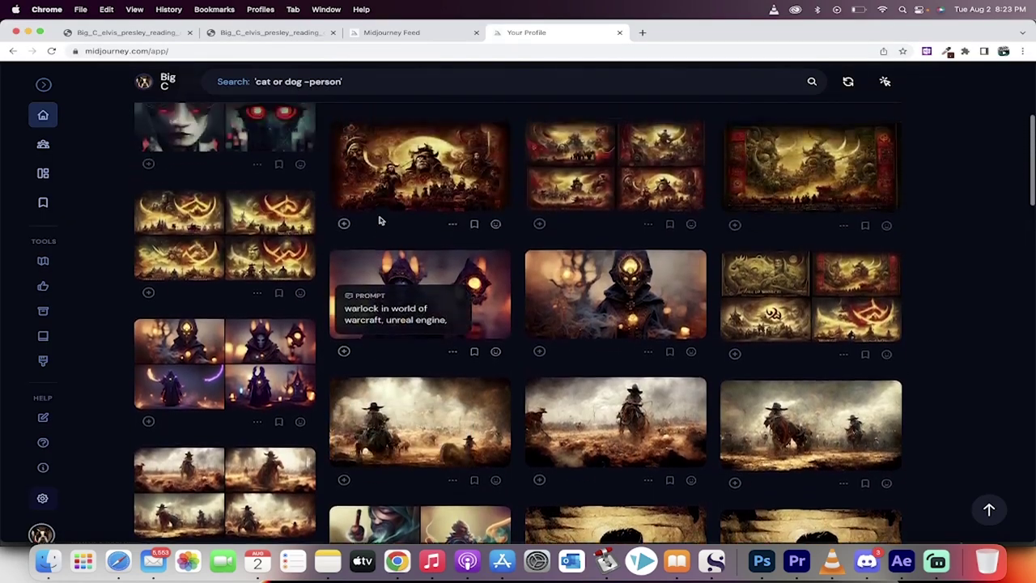
pyautogui.scroll(10, 381, 220)
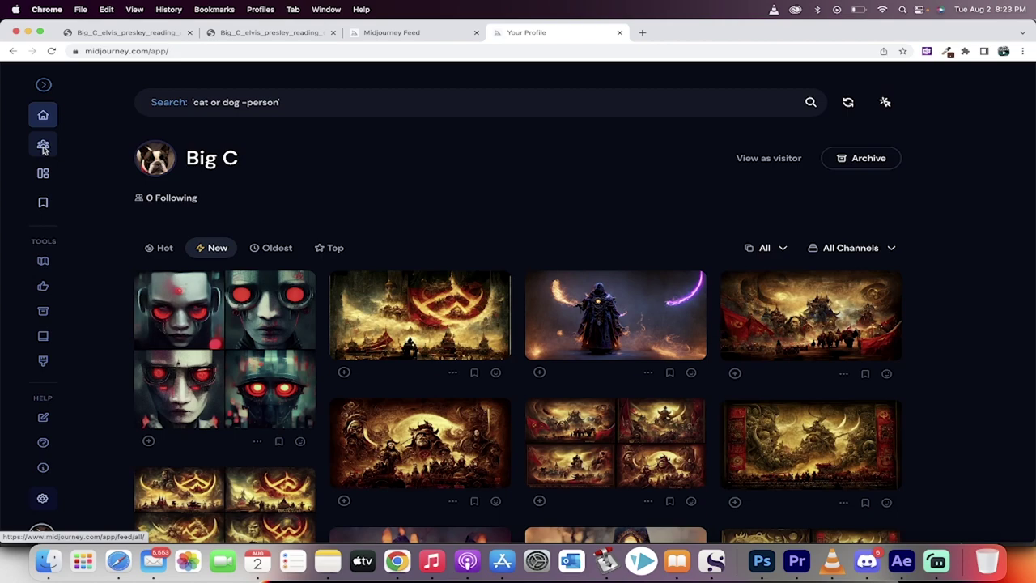
pyautogui.click(43, 146)
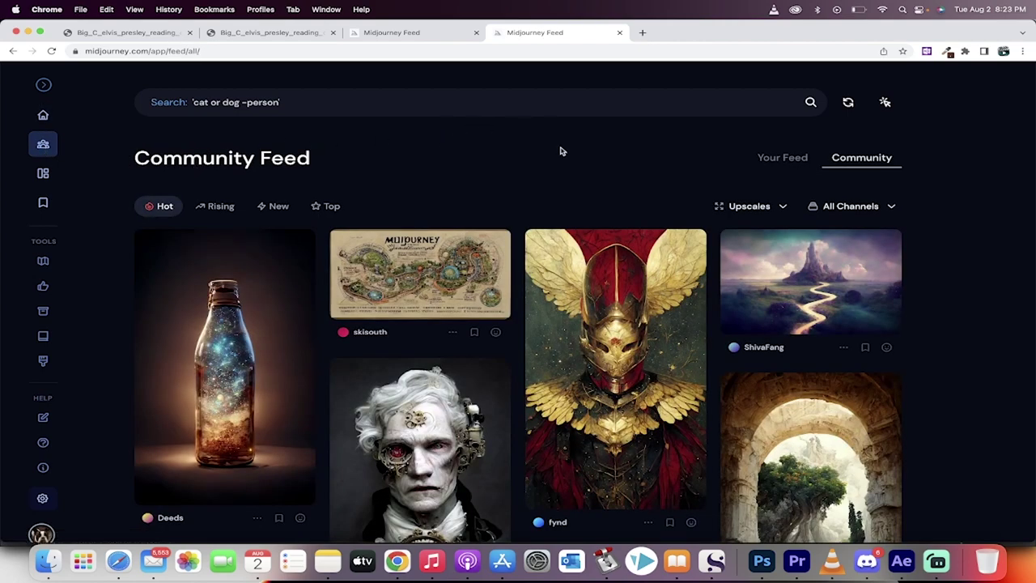
pyautogui.scroll(-5, 560, 151)
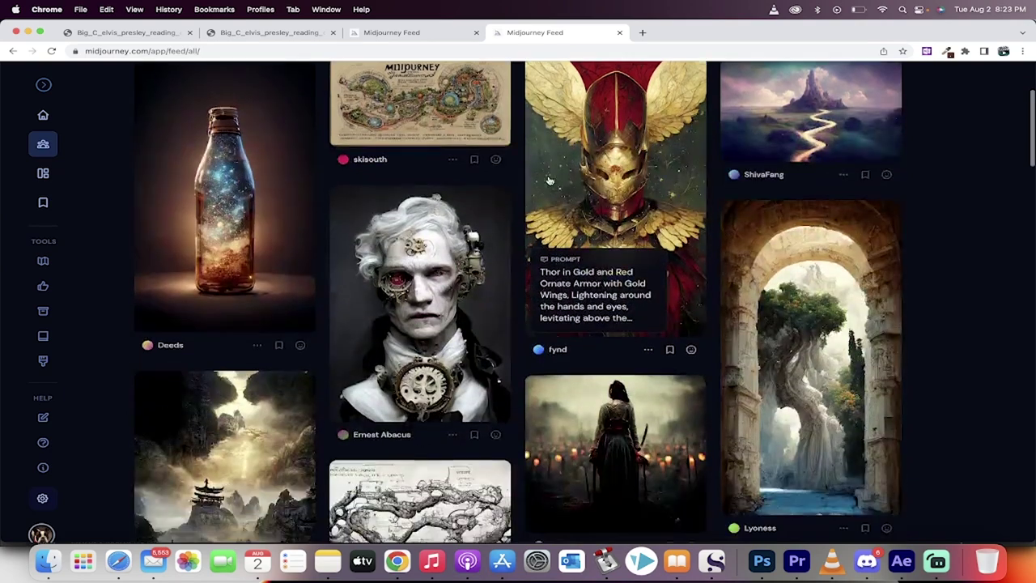
pyautogui.click(442, 235)
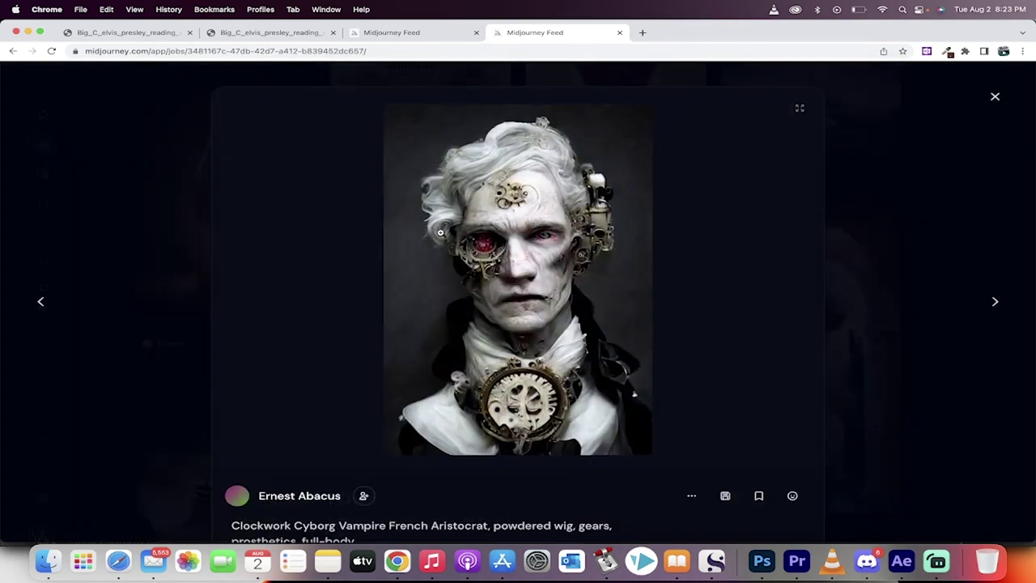
pyautogui.scroll(-3, 353, 526)
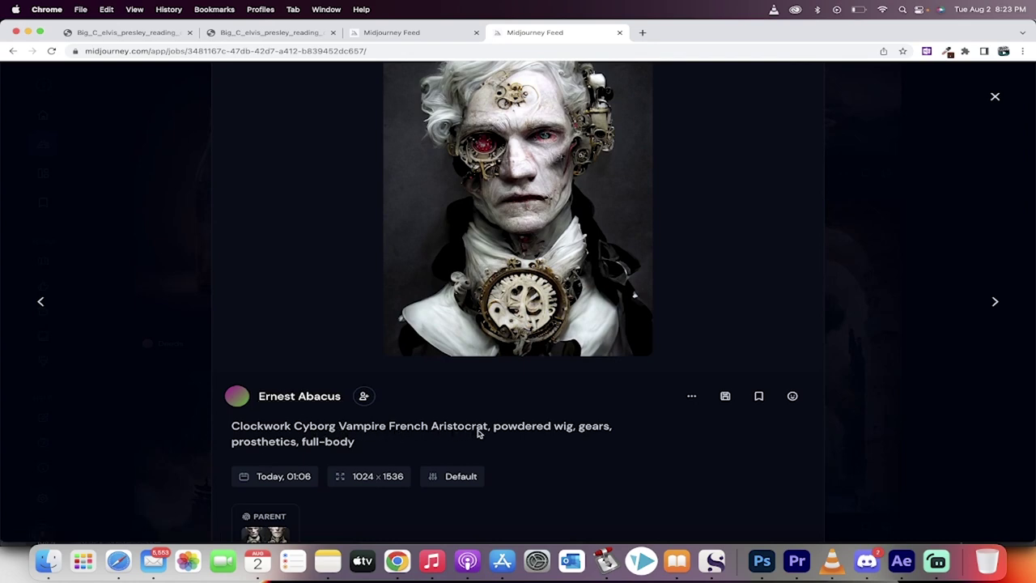
pyautogui.scroll(1, 522, 433)
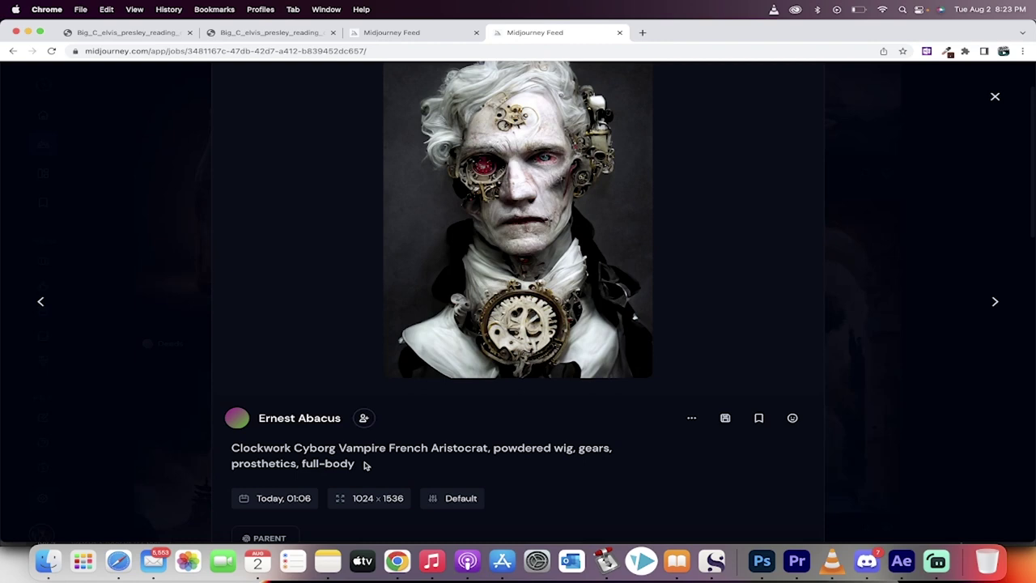
pyautogui.click(95, 240)
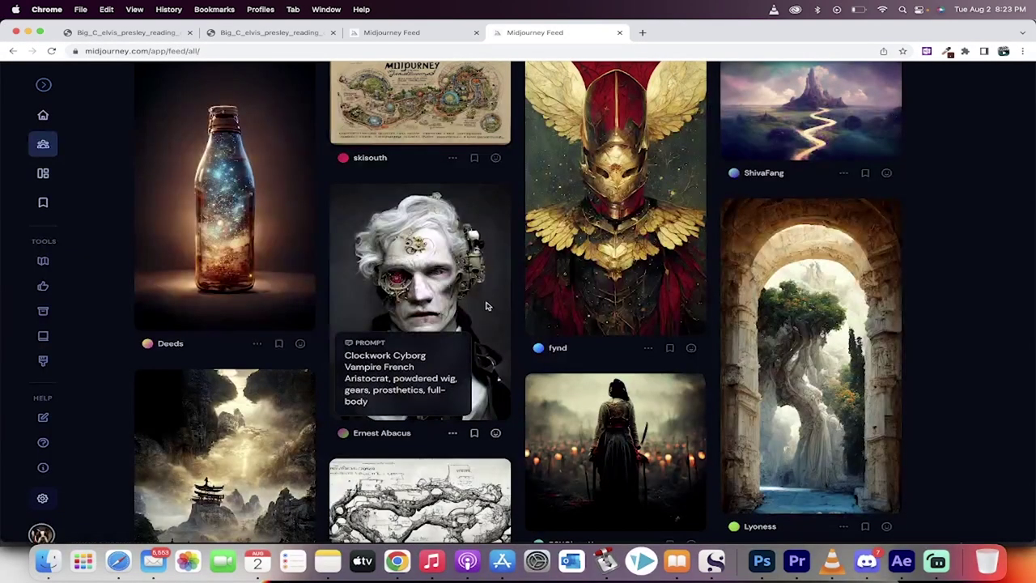
# - Browse the feed and view the warrior and glowing orb images' details
pyautogui.scroll(-5, 611, 235)
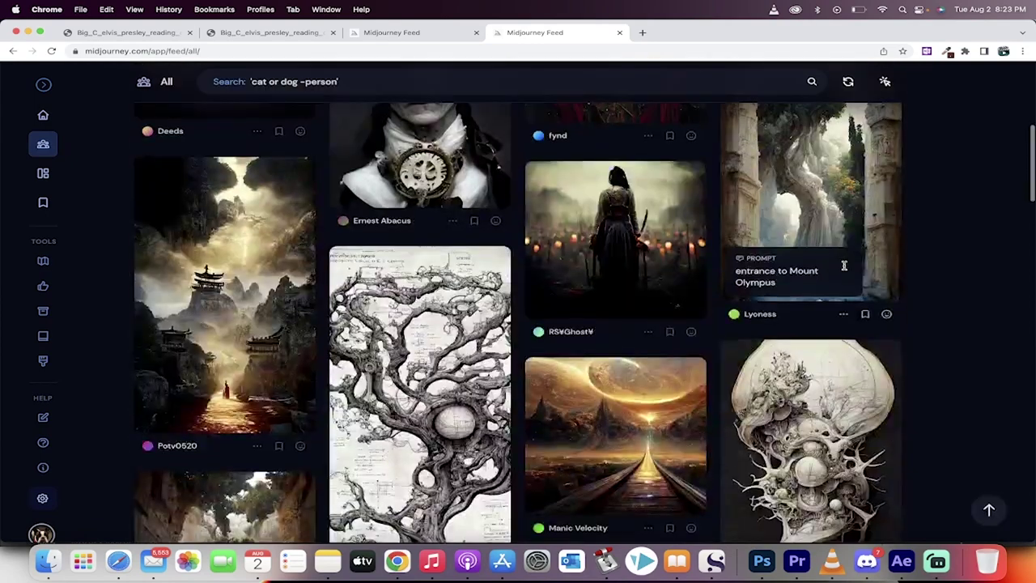
pyautogui.click(637, 192)
pyautogui.scroll(-3, 434, 461)
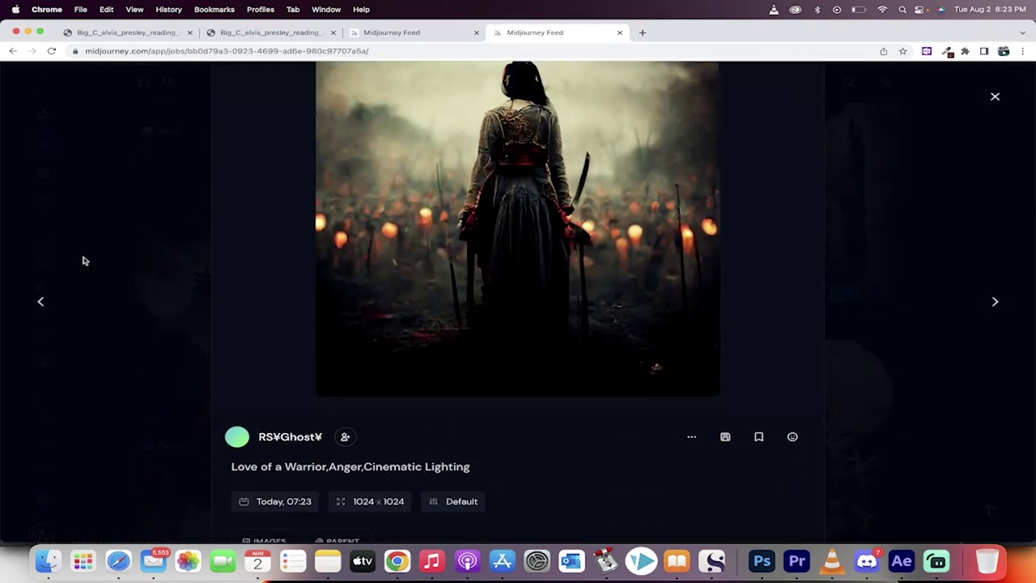
pyautogui.click(97, 206)
pyautogui.scroll(-6, 419, 243)
pyautogui.scroll(-3, 615, 267)
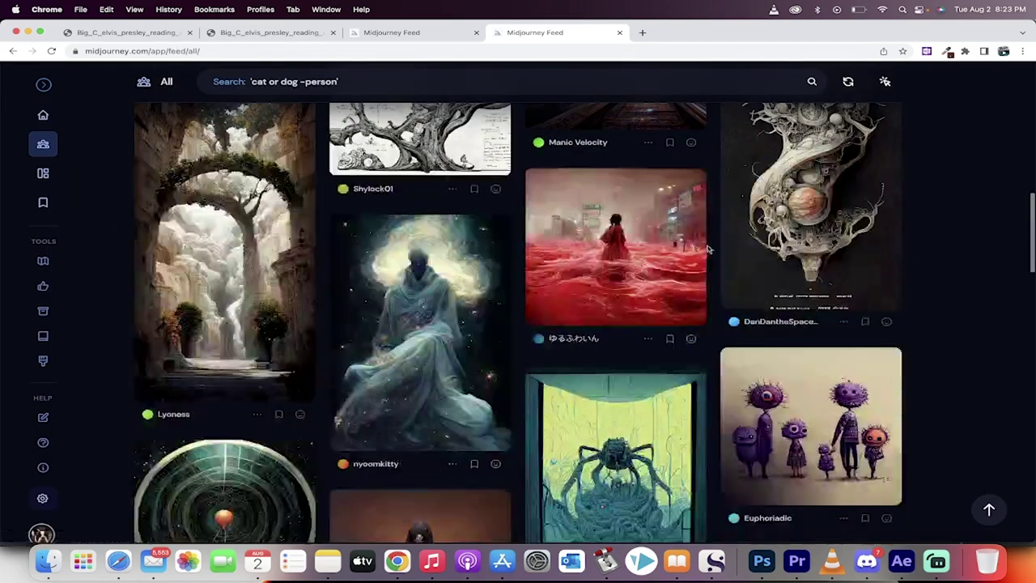
pyautogui.scroll(-4, 475, 331)
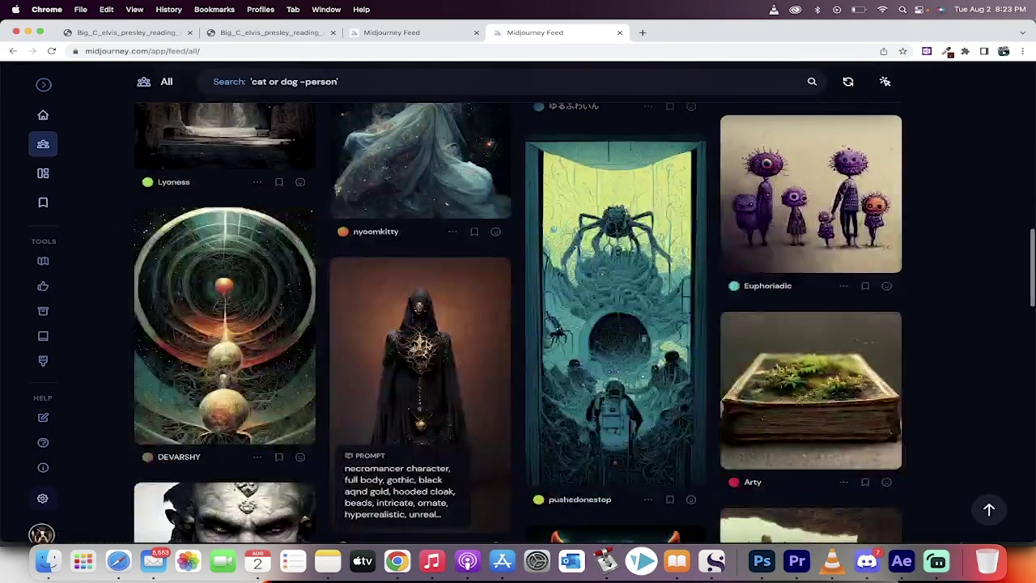
pyautogui.click(308, 340)
pyautogui.scroll(-2, 457, 402)
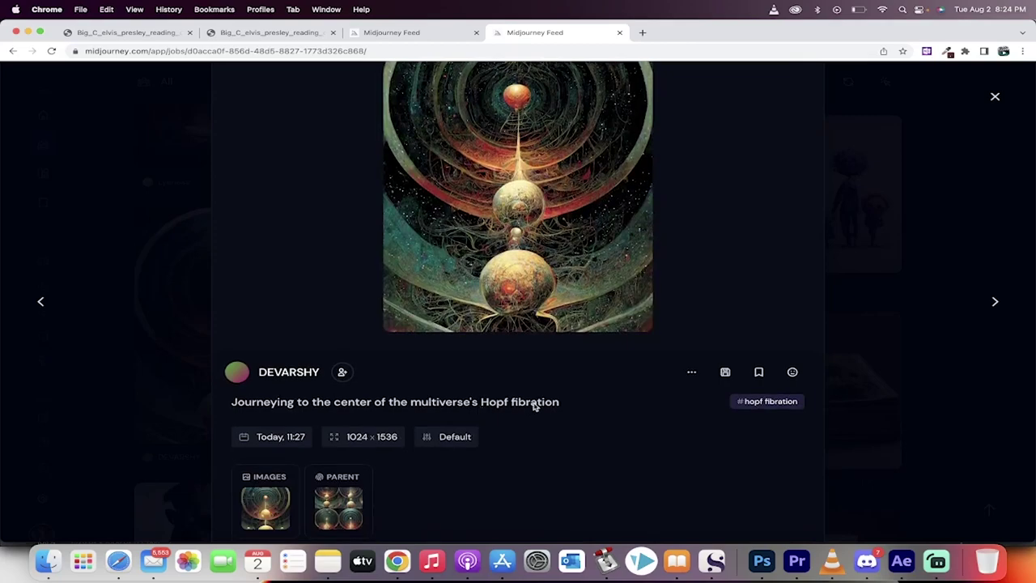
pyautogui.click(126, 239)
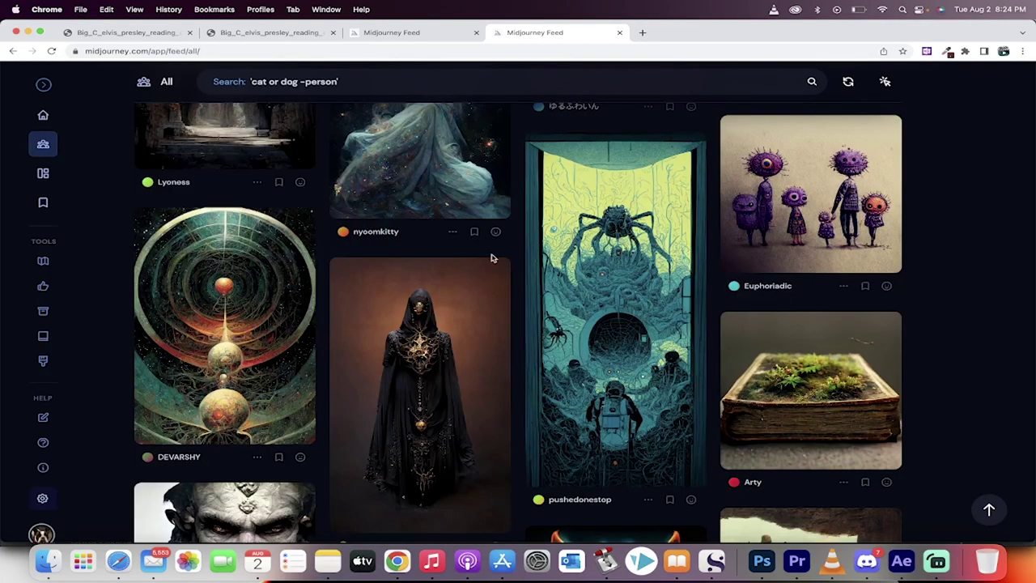
# - View the orange Tron legacy dragon image's details, then return to the feed
pyautogui.scroll(-3, 636, 277)
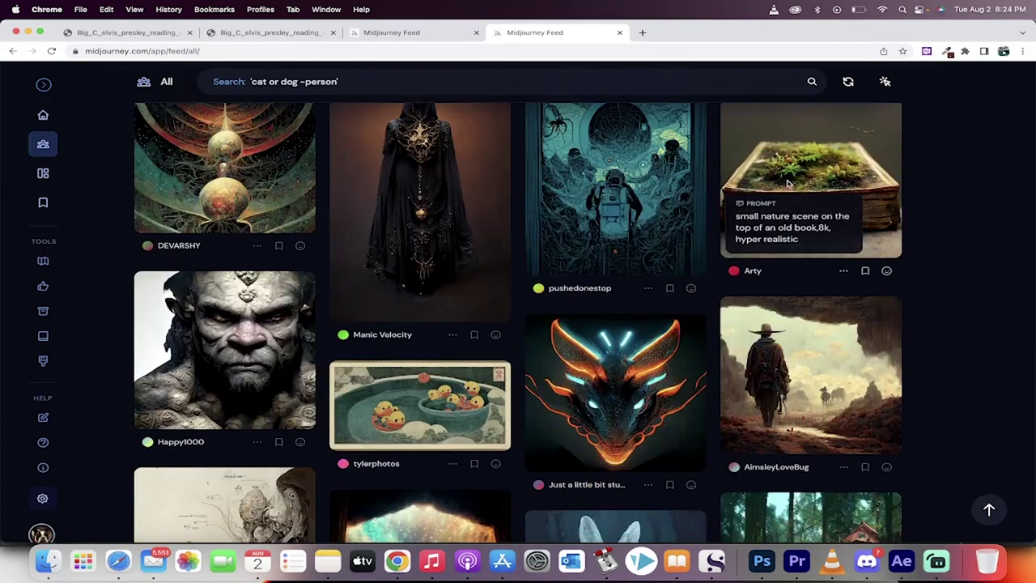
pyautogui.scroll(-3, 829, 368)
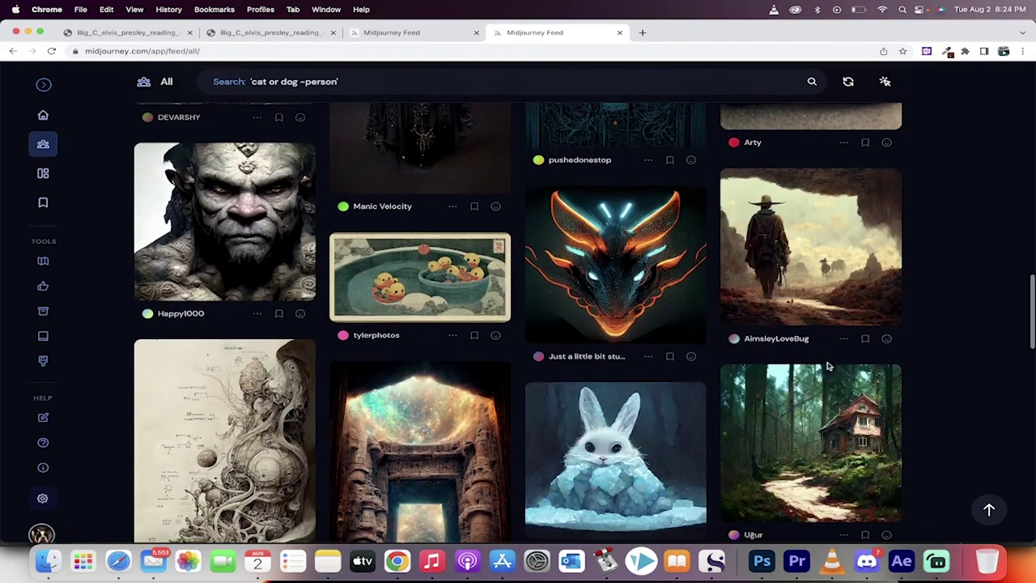
pyautogui.click(643, 200)
pyautogui.scroll(-2, 328, 514)
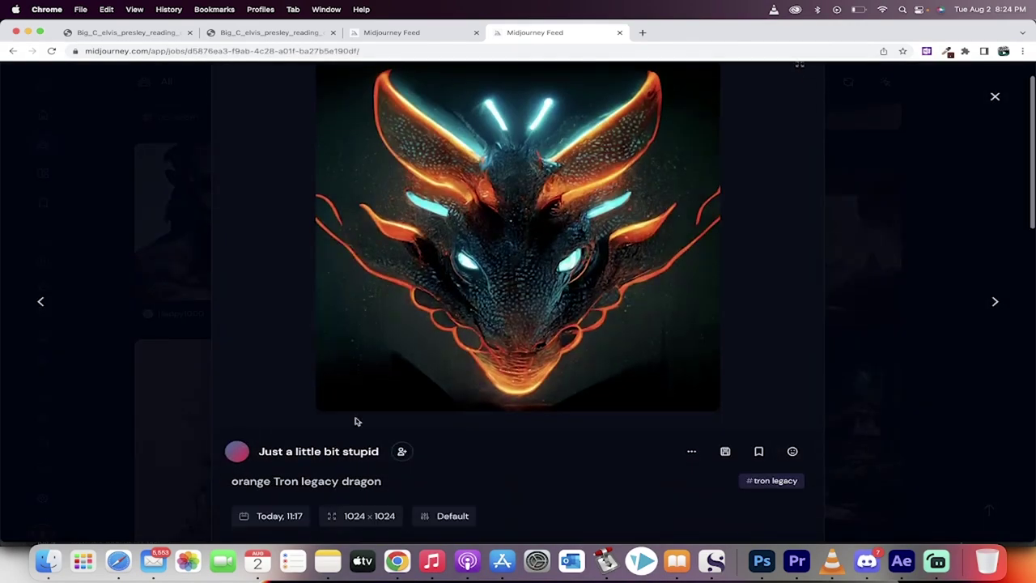
pyautogui.click(84, 284)
pyautogui.scroll(5, 437, 340)
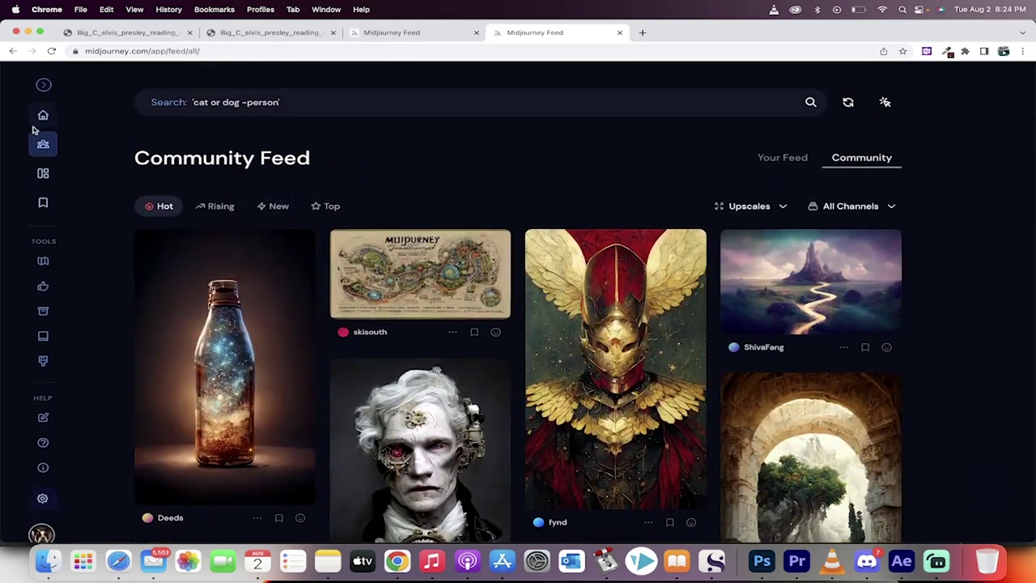
# - In your profile gallery, view the large angry-mouse image full size, then close it
pyautogui.click(44, 118)
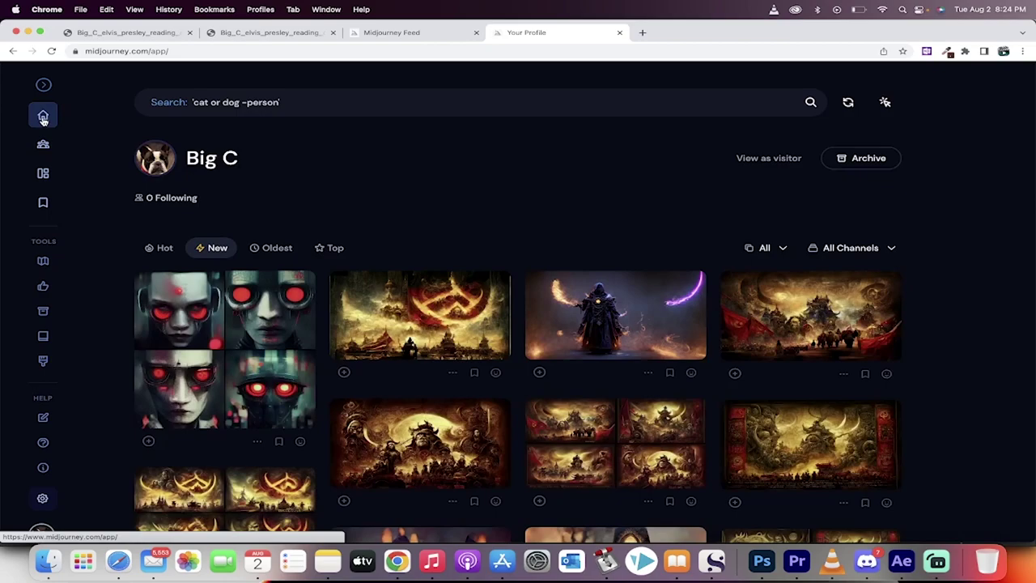
pyautogui.scroll(-15, 330, 261)
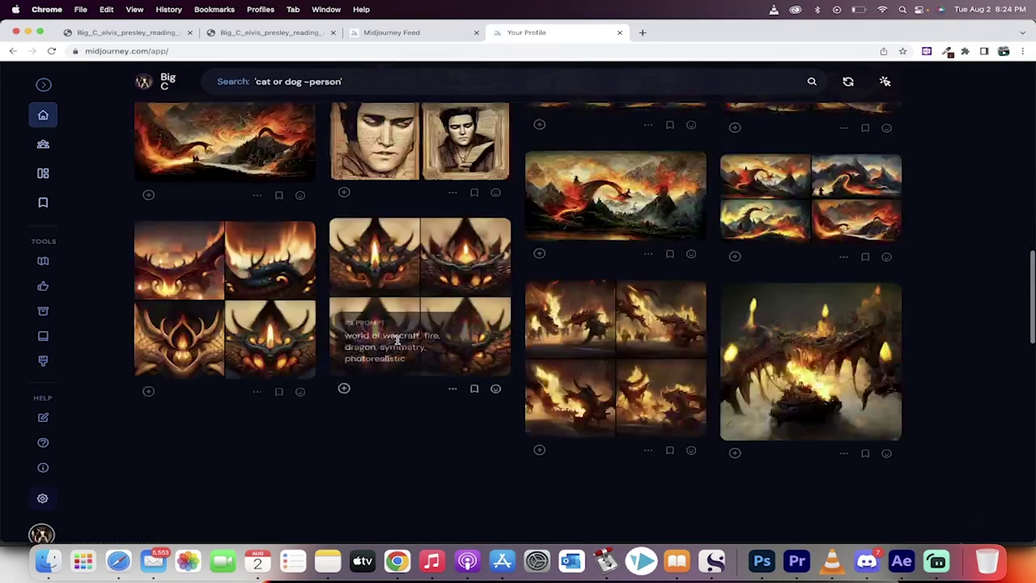
pyautogui.scroll(10, 396, 344)
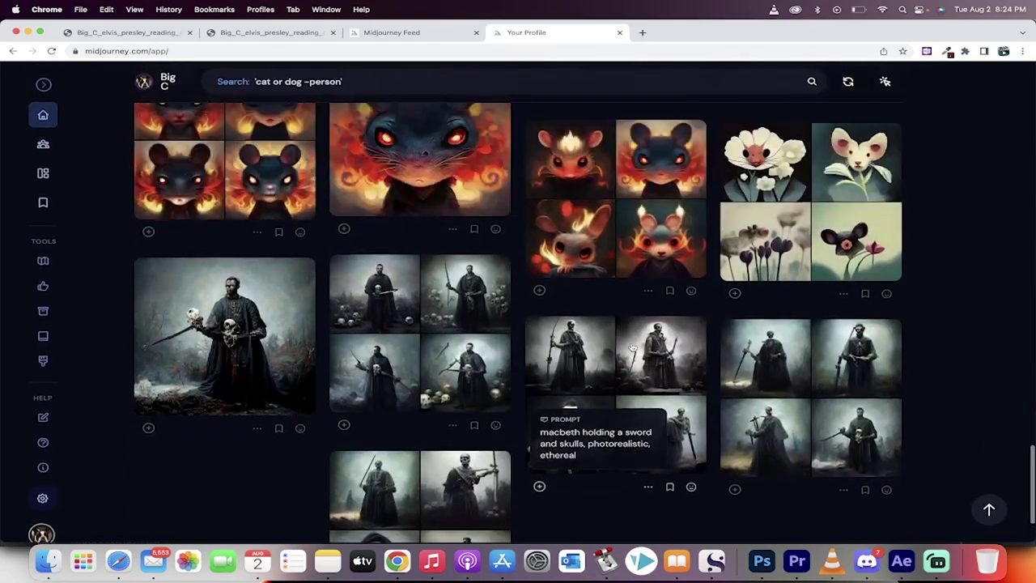
pyautogui.scroll(2, 633, 190)
pyautogui.click(437, 227)
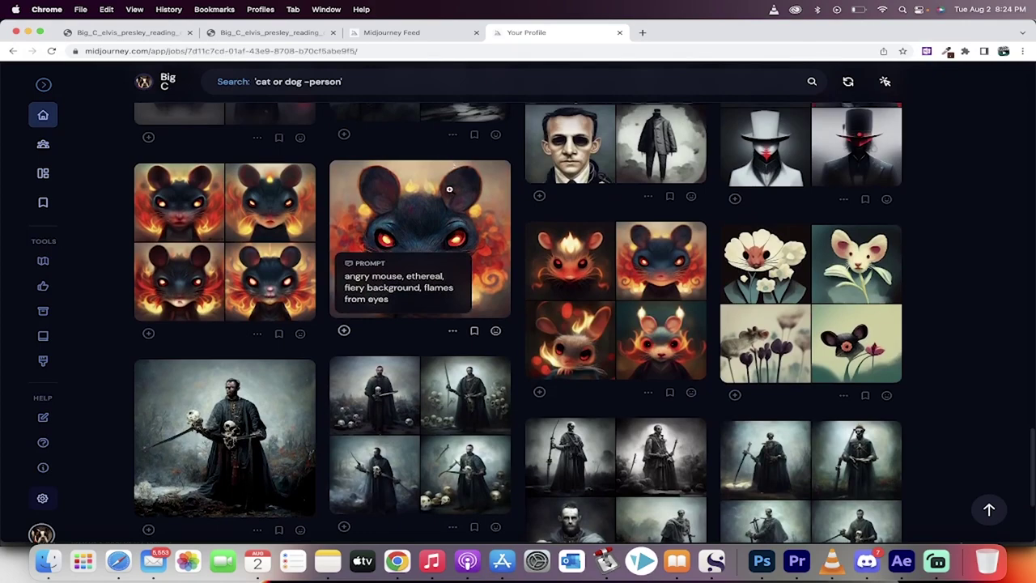
pyautogui.scroll(-4, 513, 410)
pyautogui.scroll(1, 364, 426)
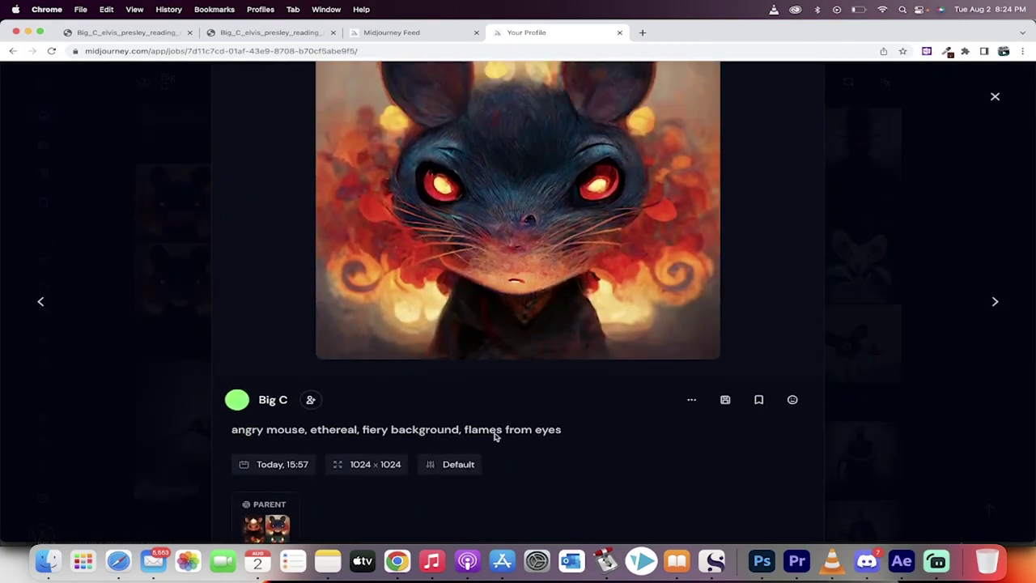
pyautogui.scroll(1, 507, 431)
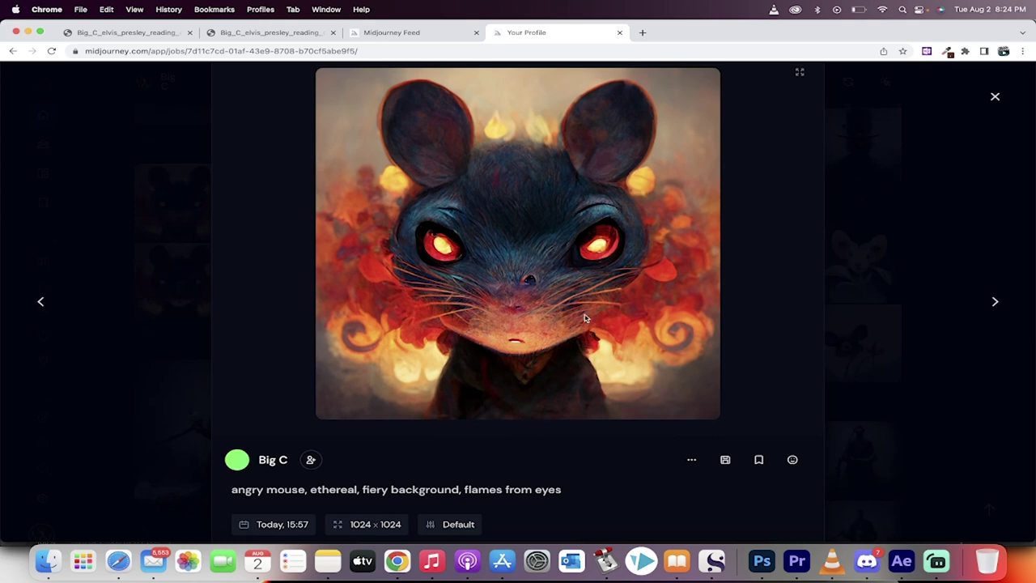
pyautogui.scroll(1, 588, 319)
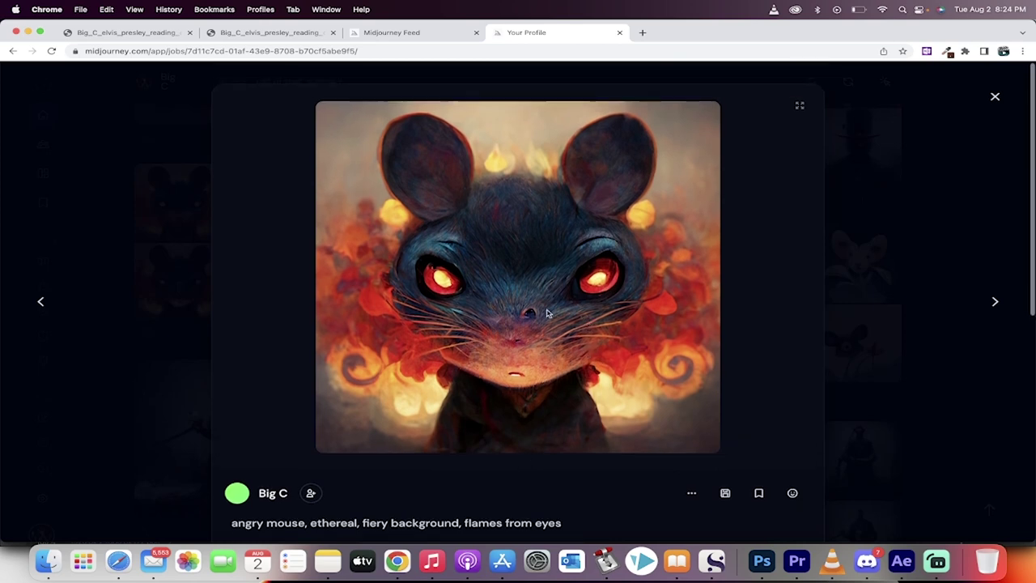
pyautogui.click(129, 275)
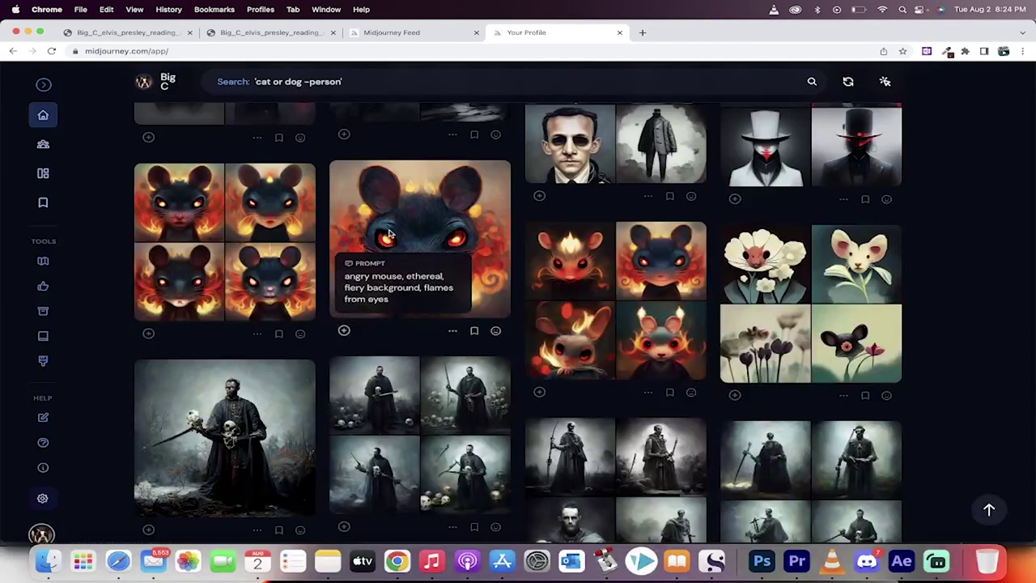
# - Open and close two more angry-mouse grids from the profile gallery
pyautogui.click(567, 259)
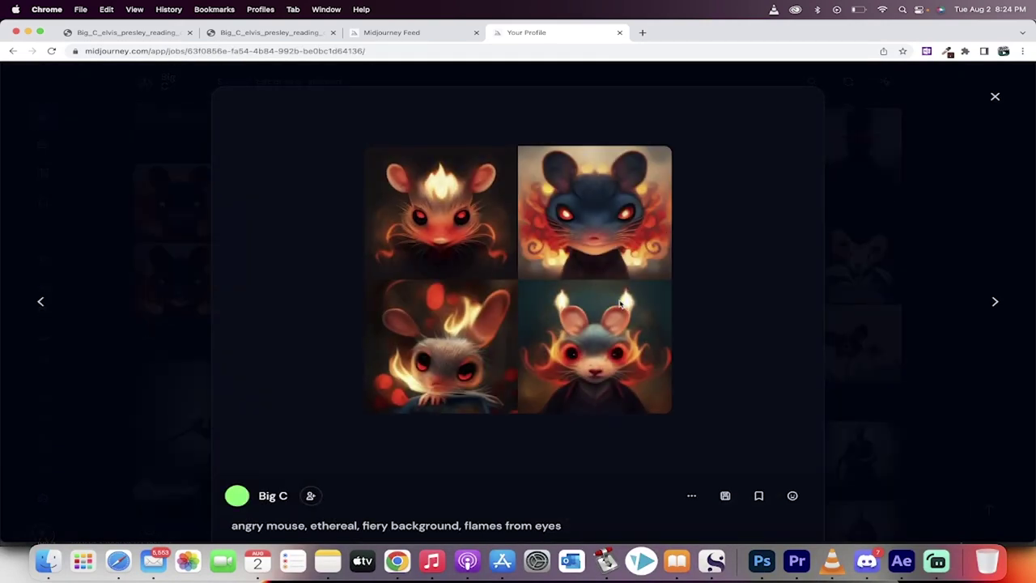
pyautogui.click(150, 275)
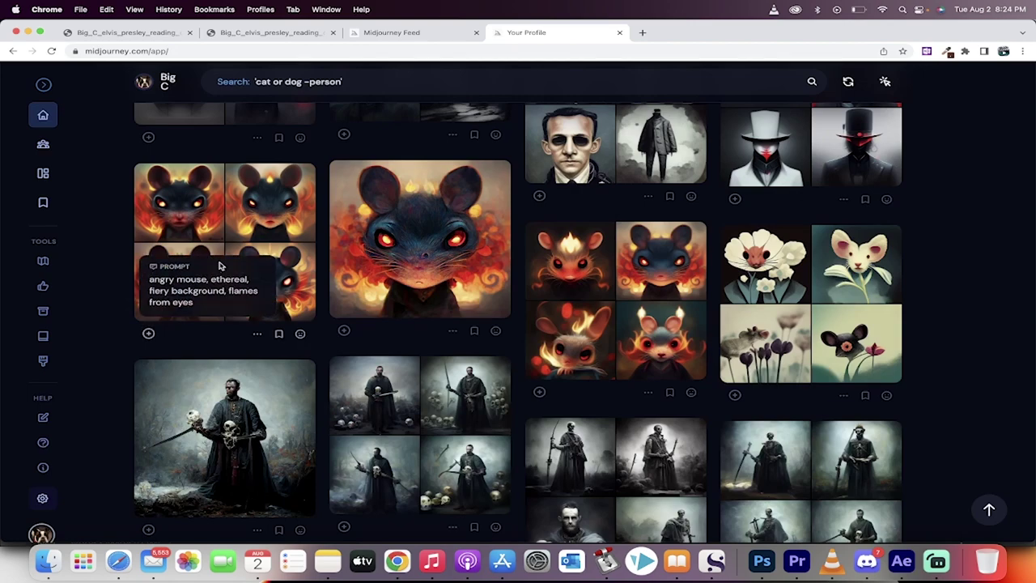
pyautogui.click(243, 228)
pyautogui.click(131, 328)
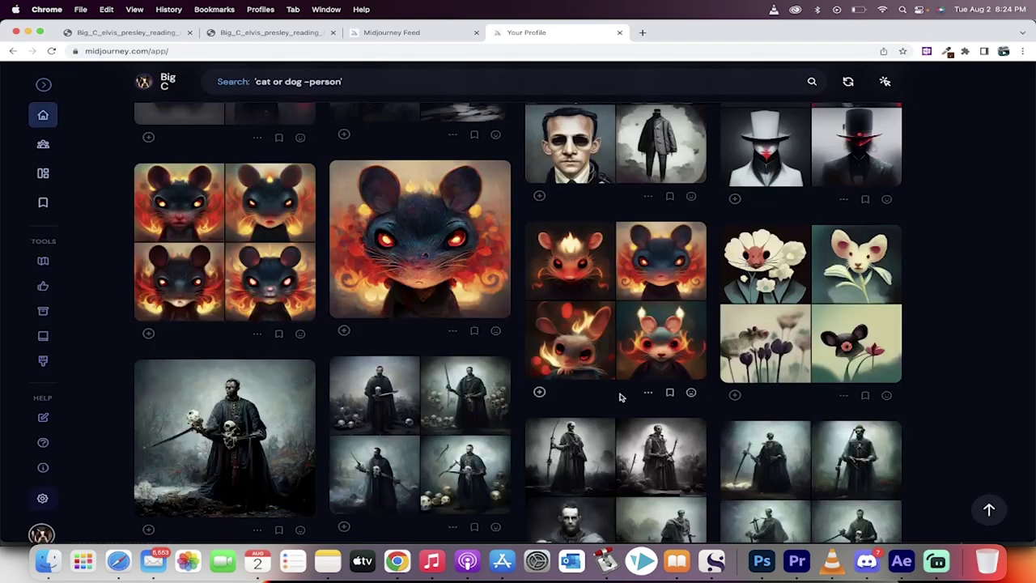
pyautogui.press('super+Tab')
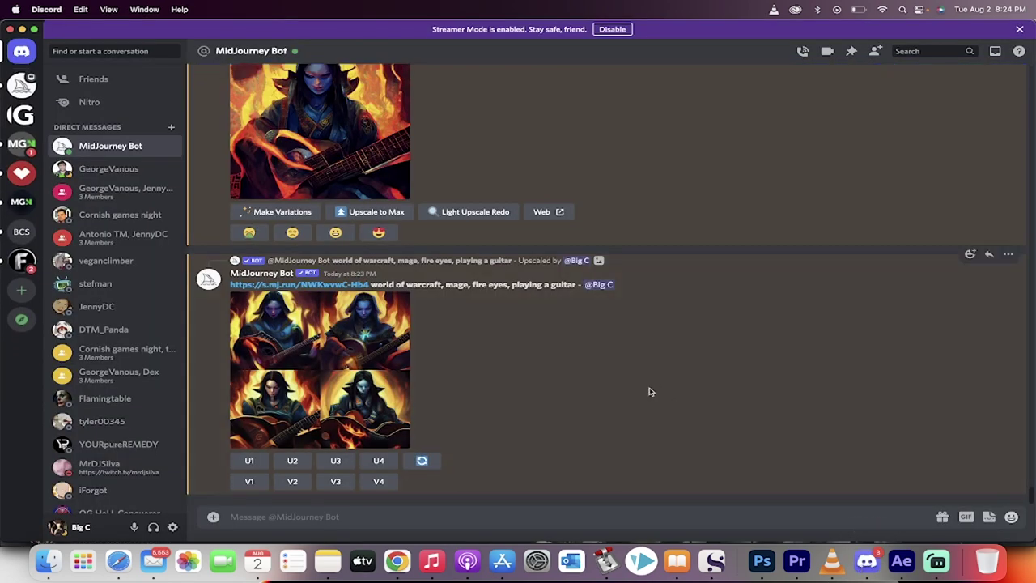
pyautogui.scroll(3, 627, 372)
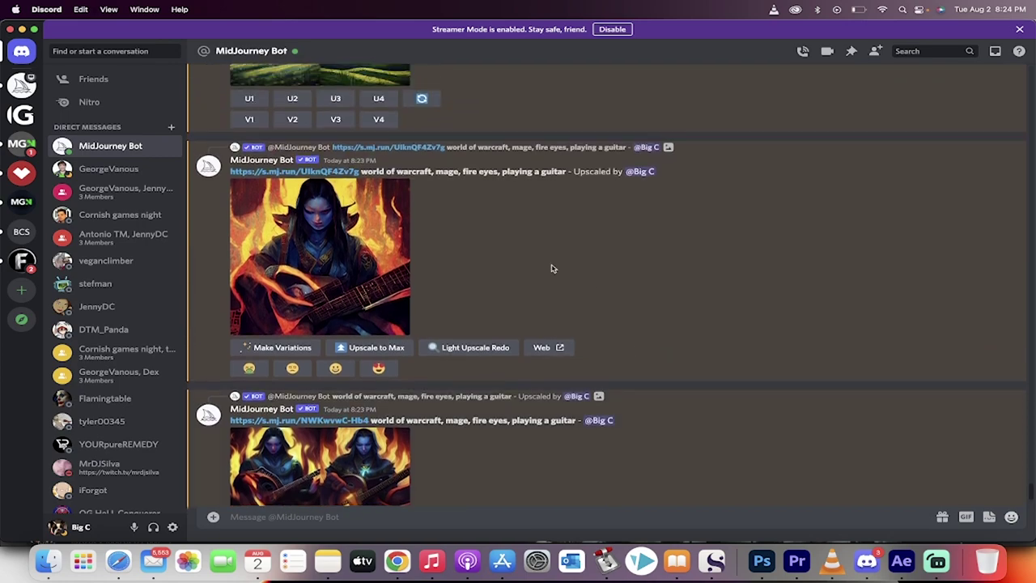
pyautogui.click(369, 265)
pyautogui.click(807, 296)
pyautogui.scroll(4, 567, 267)
pyautogui.click(380, 235)
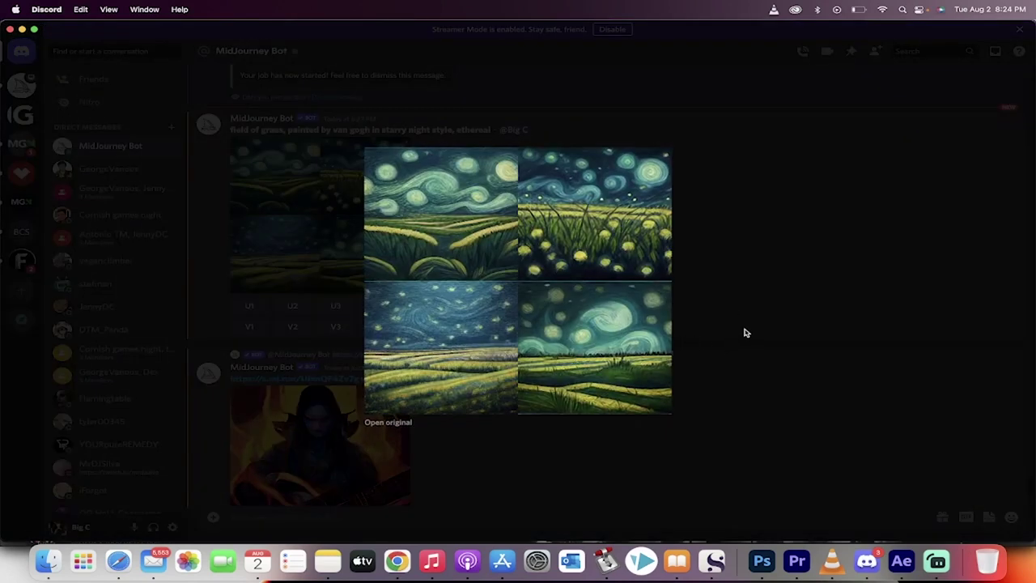
pyautogui.click(745, 332)
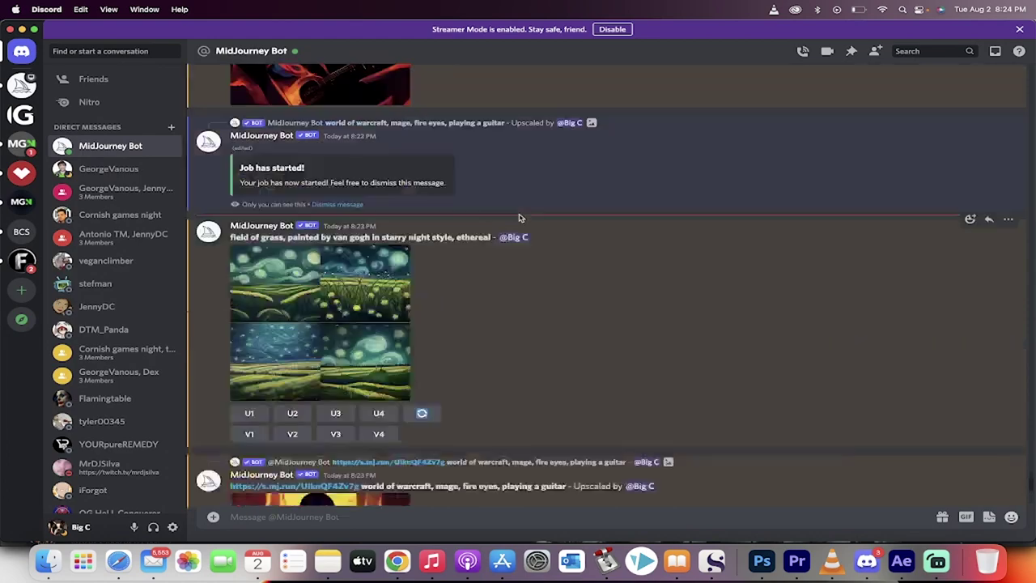
pyautogui.scroll(-5, 519, 216)
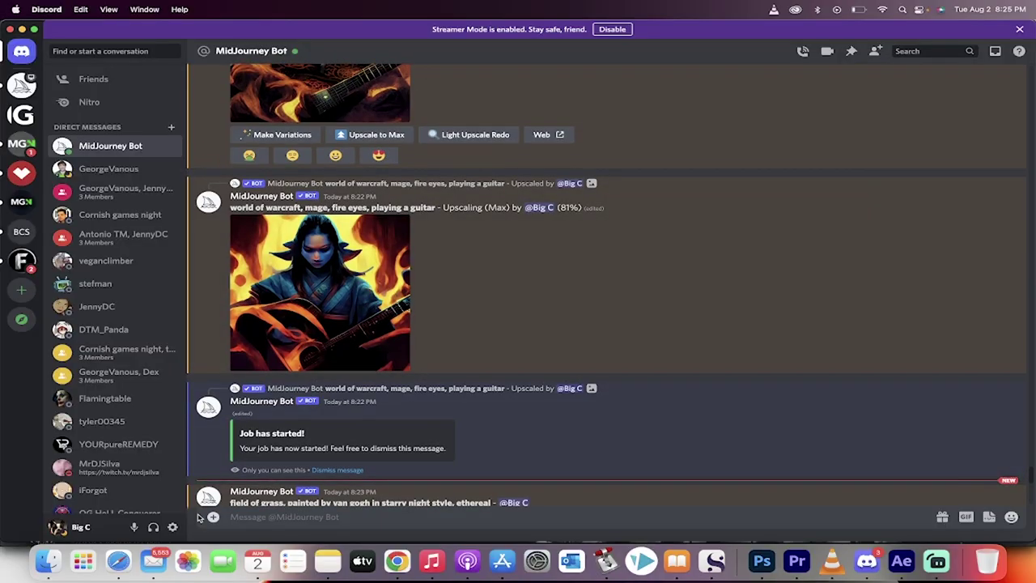
# - Bring the Safari window with the midjourney.com home page to the front
pyautogui.click(119, 560)
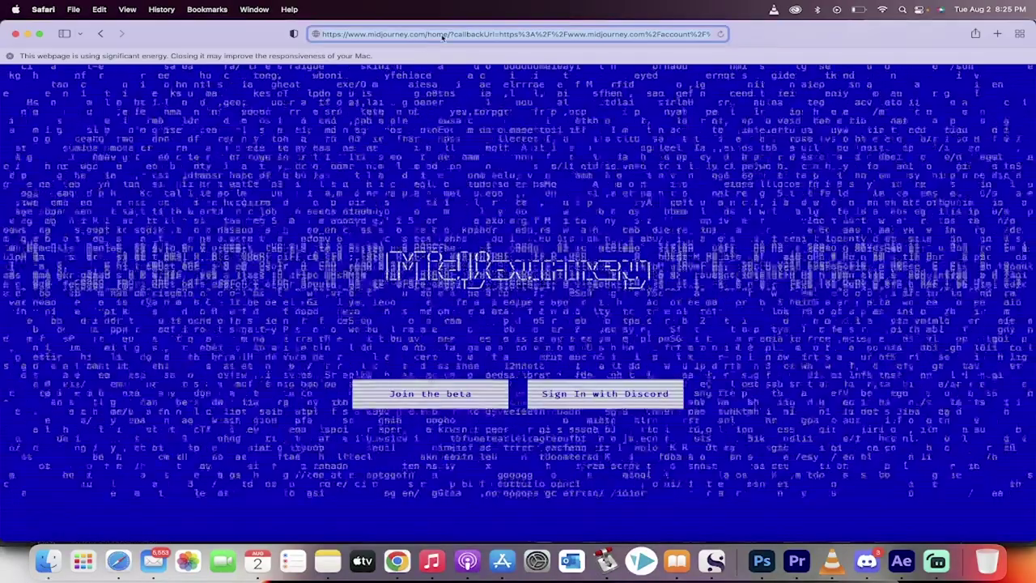